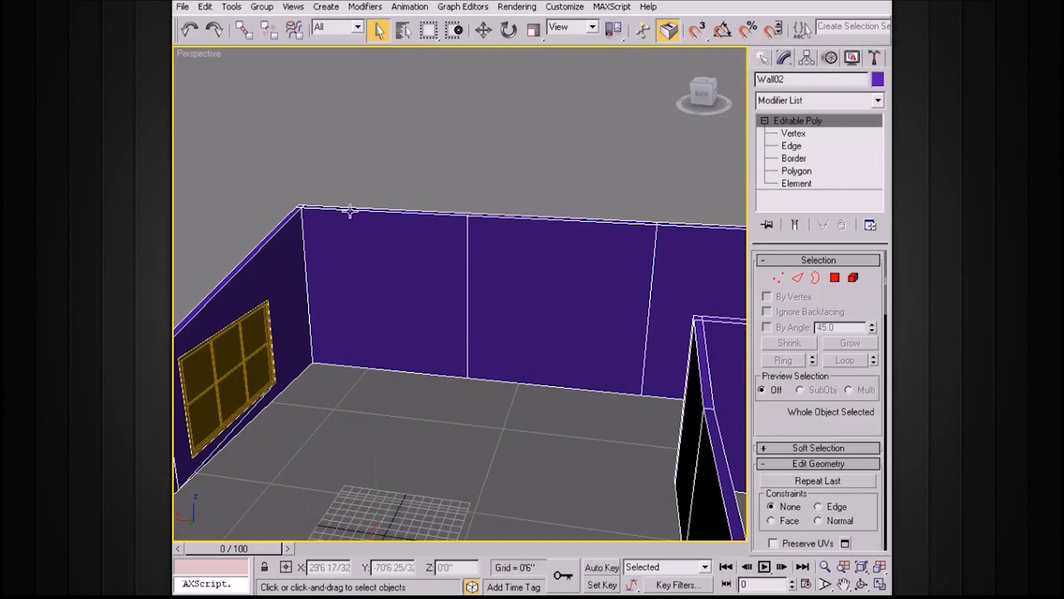
# Enter the Edge level of the wall object and select the three inner top edges of the long back wall.
pyautogui.moveTo(527, 341)
pyautogui.keyDown('alt'); pyautogui.mouseDown(button='middle')
pyautogui.moveTo(677, 322)
pyautogui.moveTo(527, 330)
pyautogui.moveTo(547, 336)
pyautogui.mouseUp(button='middle'); pyautogui.keyUp('alt')
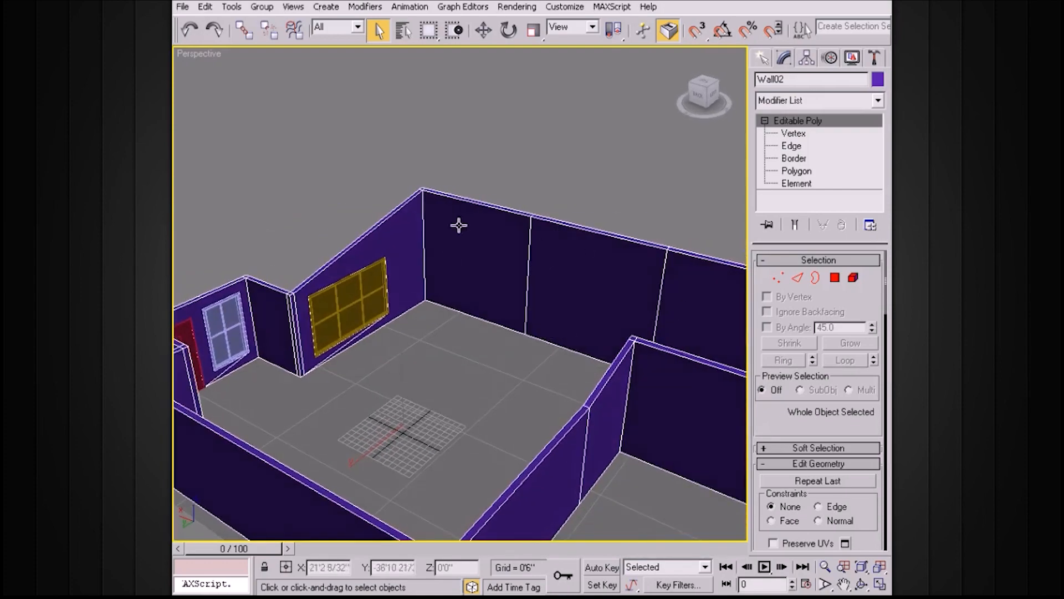
pyautogui.keyDown('alt'); pyautogui.moveTo(561, 228); pyautogui.dragTo(603, 266, button='middle'); pyautogui.keyUp('alt')
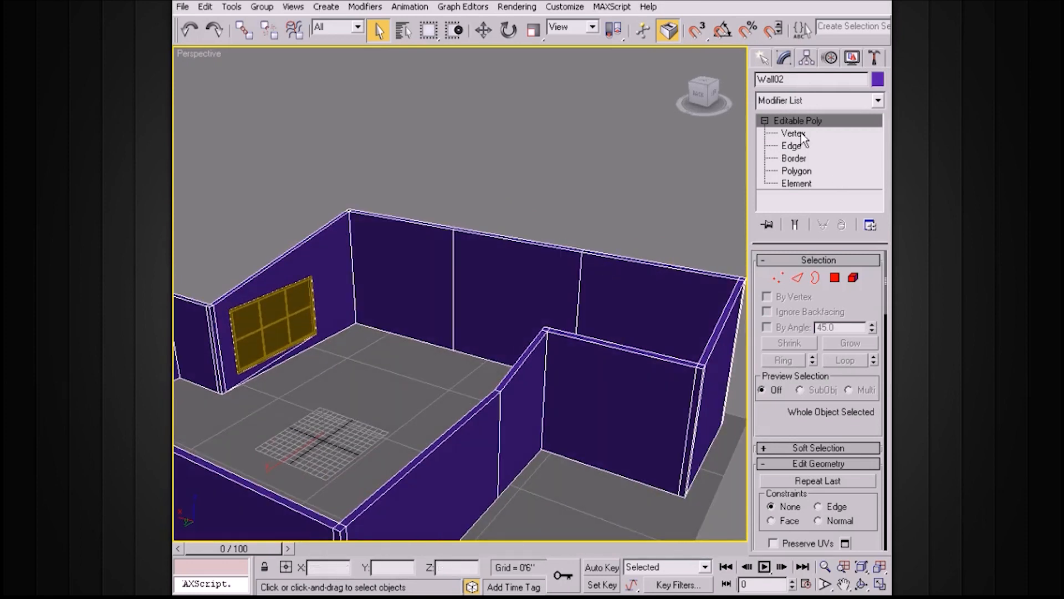
pyautogui.click(791, 145)
pyautogui.keyDown('alt'); pyautogui.moveTo(621, 232); pyautogui.dragTo(624, 258, button='middle'); pyautogui.keyUp('alt')
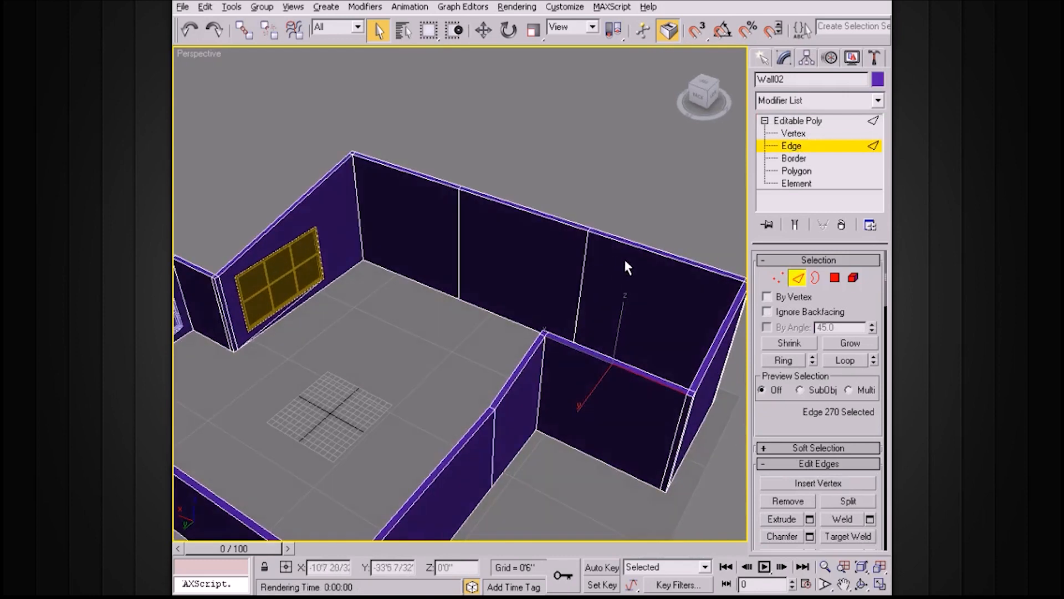
pyautogui.scroll(3, 681, 271)
pyautogui.click(664, 212)
pyautogui.keyDown('ctrl'); pyautogui.click(624, 203); pyautogui.keyUp('ctrl')
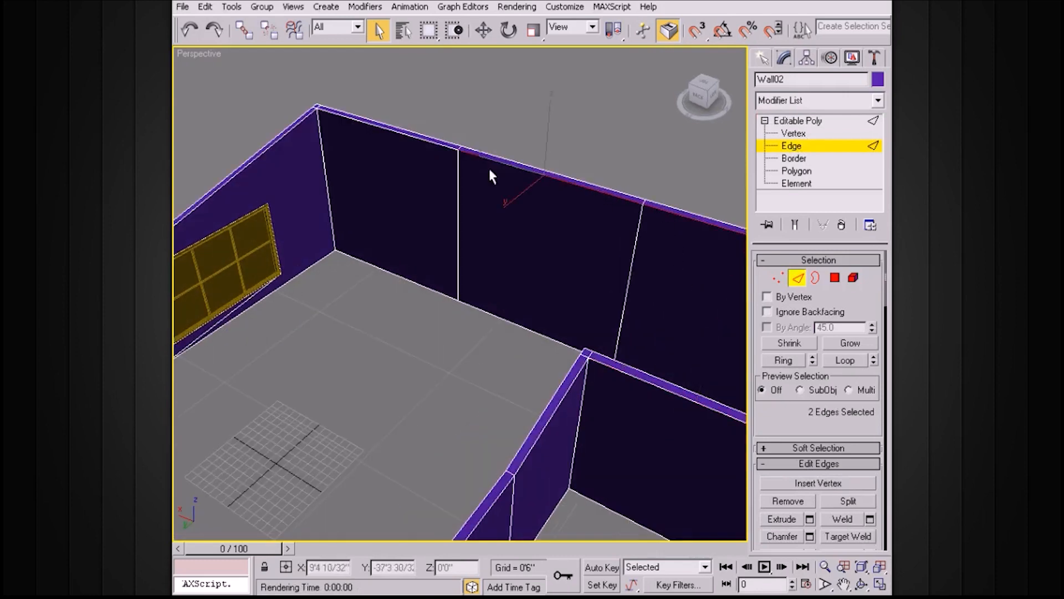
pyautogui.keyDown('ctrl'); pyautogui.click(435, 142); pyautogui.keyUp('ctrl')
# Add the inner top edges of the yellow-window wall and of the walls around the far alcove to the selection.
pyautogui.keyDown('alt'); pyautogui.moveTo(434, 142); pyautogui.dragTo(323, 154, button='middle'); pyautogui.keyUp('alt')
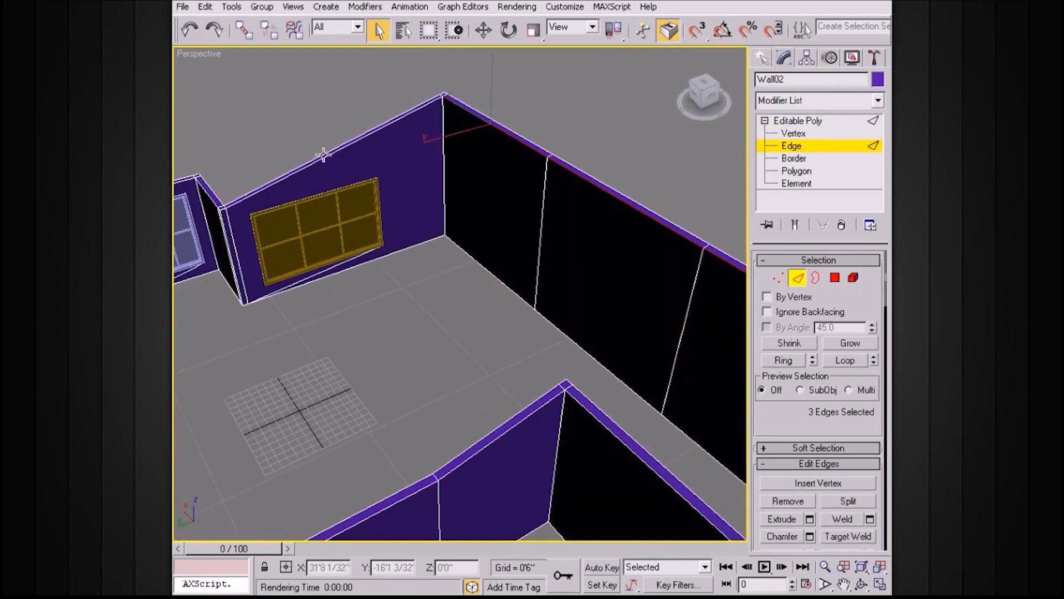
pyautogui.keyDown('ctrl'); pyautogui.click(323, 158); pyautogui.keyUp('ctrl')
pyautogui.keyDown('alt'); pyautogui.moveTo(494, 224); pyautogui.dragTo(594, 207, button='middle'); pyautogui.keyUp('alt')
pyautogui.keyDown('ctrl'); pyautogui.click(597, 213); pyautogui.keyUp('ctrl')
pyautogui.keyDown('ctrl'); pyautogui.click(498, 282); pyautogui.keyUp('ctrl')
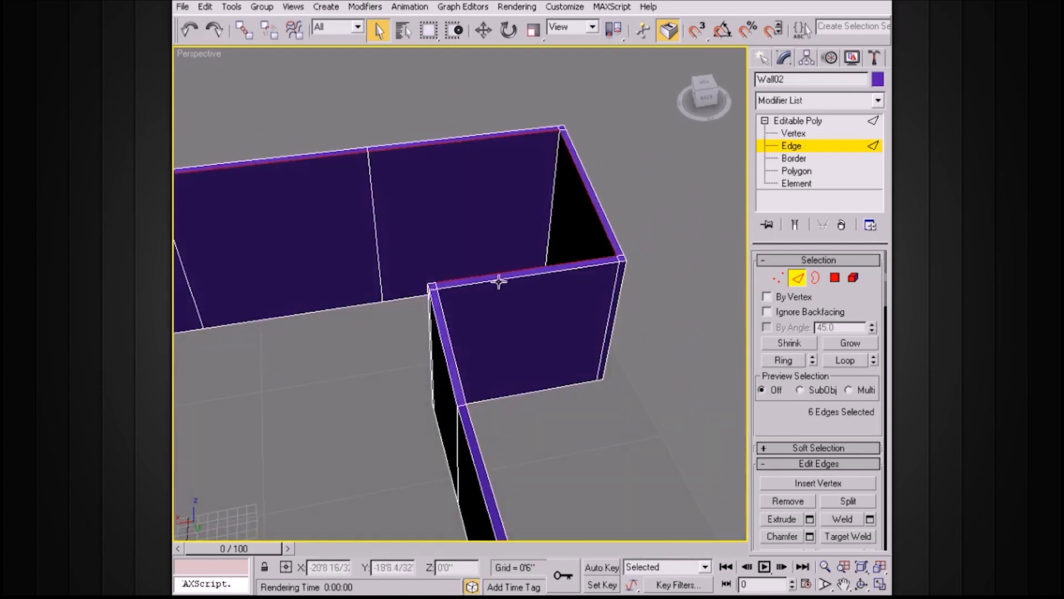
pyautogui.scroll(8, 444, 276)
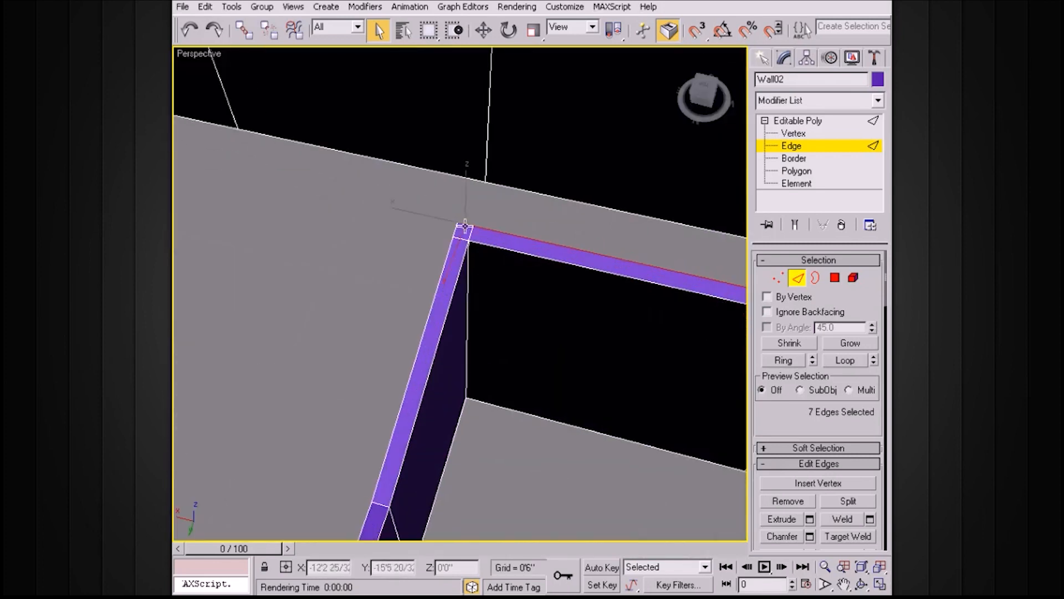
pyautogui.keyDown('ctrl'); pyautogui.click(443, 256); pyautogui.keyUp('ctrl')
# Extend the edge selection along the inner top of the long side wall and the adjoining wall of the main room.
pyautogui.scroll(-6, 446, 266)
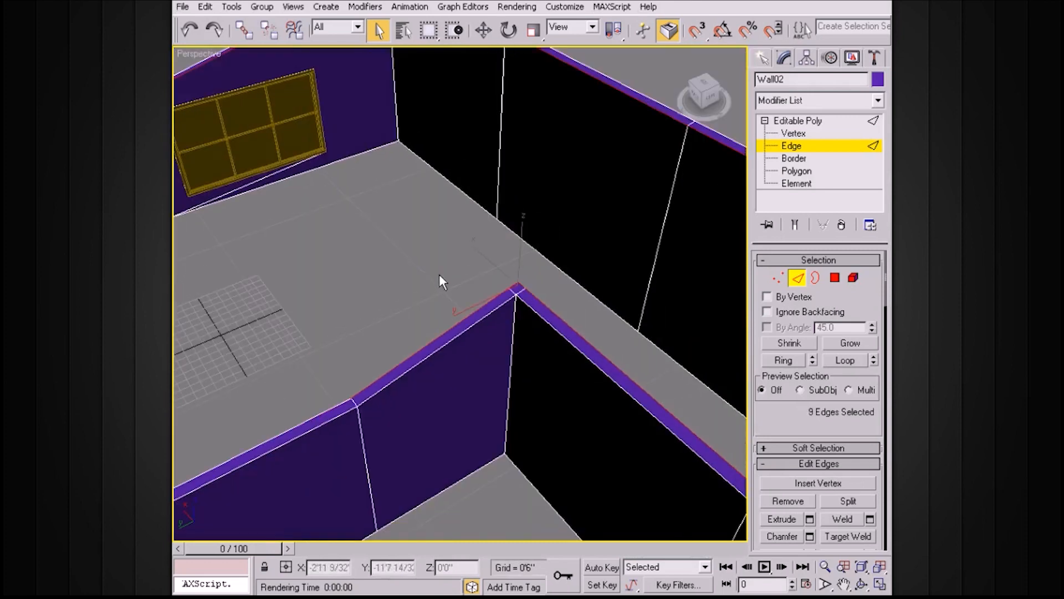
pyautogui.keyDown('ctrl'); pyautogui.click(326, 408); pyautogui.keyUp('ctrl')
pyautogui.moveTo(318, 411); pyautogui.dragTo(527, 331, button='middle')
pyautogui.keyDown('ctrl'); pyautogui.click(450, 359); pyautogui.keyUp('ctrl')
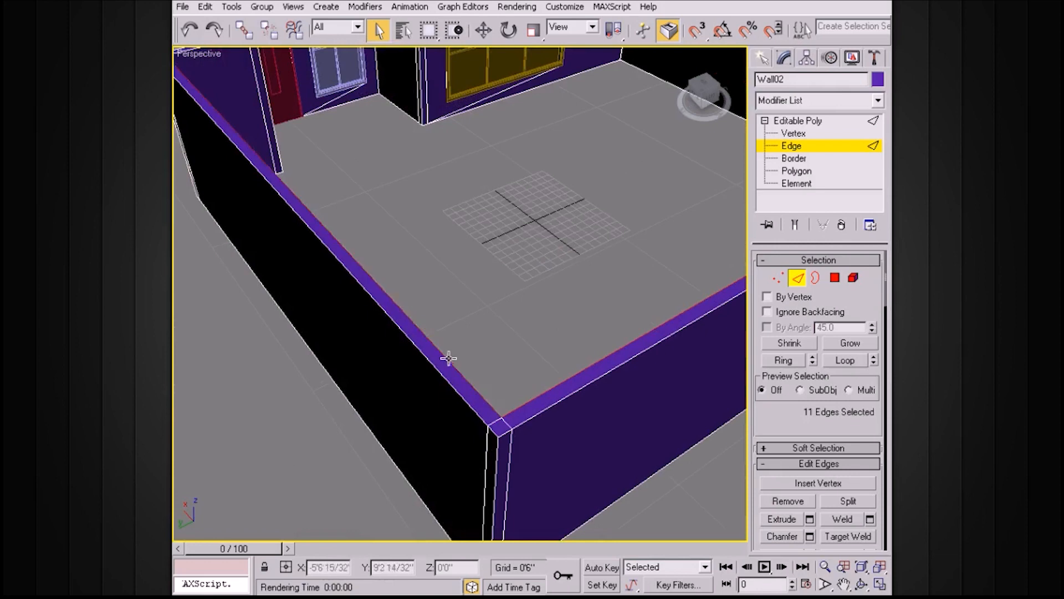
# Complete the inner top edge loop by adding the edges around the entrance, red door and small window walls.
pyautogui.keyDown('alt'); pyautogui.moveTo(449, 225); pyautogui.dragTo(485, 301, button='middle'); pyautogui.keyUp('alt')
pyautogui.moveTo(433, 114); pyautogui.dragTo(277, 268, button='middle')
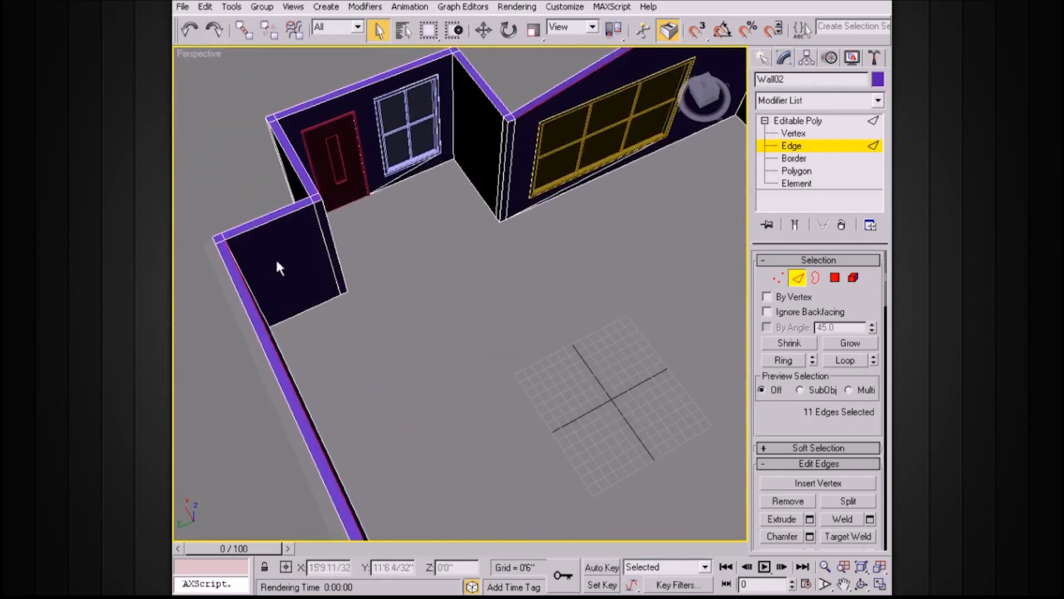
pyautogui.keyDown('ctrl'); pyautogui.click(263, 228); pyautogui.keyUp('ctrl')
pyautogui.keyDown('alt'); pyautogui.moveTo(341, 212); pyautogui.dragTo(525, 230, button='middle'); pyautogui.keyUp('alt')
pyautogui.keyDown('alt'); pyautogui.moveTo(547, 180); pyautogui.dragTo(549, 239, button='middle'); pyautogui.keyUp('alt')
pyautogui.keyDown('ctrl'); pyautogui.click(542, 223); pyautogui.keyUp('ctrl')
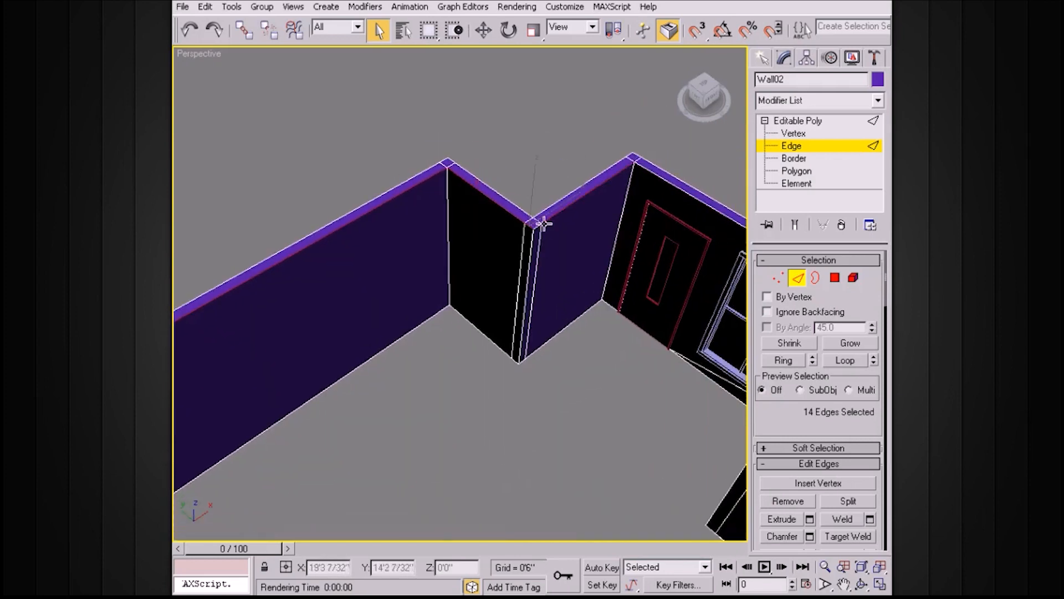
pyautogui.keyDown('ctrl'); pyautogui.click(659, 180); pyautogui.keyUp('ctrl')
pyautogui.keyDown('alt'); pyautogui.moveTo(659, 180); pyautogui.dragTo(643, 207, button='middle'); pyautogui.keyUp('alt')
pyautogui.keyDown('ctrl'); pyautogui.click(466, 189); pyautogui.keyUp('ctrl')
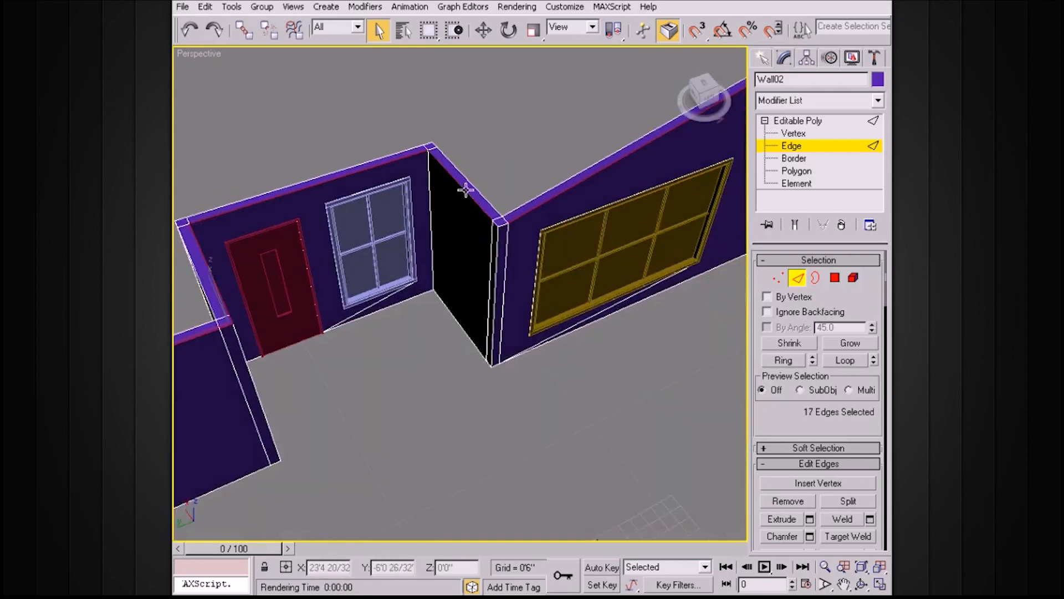
pyautogui.keyDown('alt'); pyautogui.moveTo(557, 258); pyautogui.dragTo(549, 212, button='middle'); pyautogui.keyUp('alt')
# Create a linear shape named Shape01 from the selected edges.
pyautogui.scroll(-3, 787, 427)
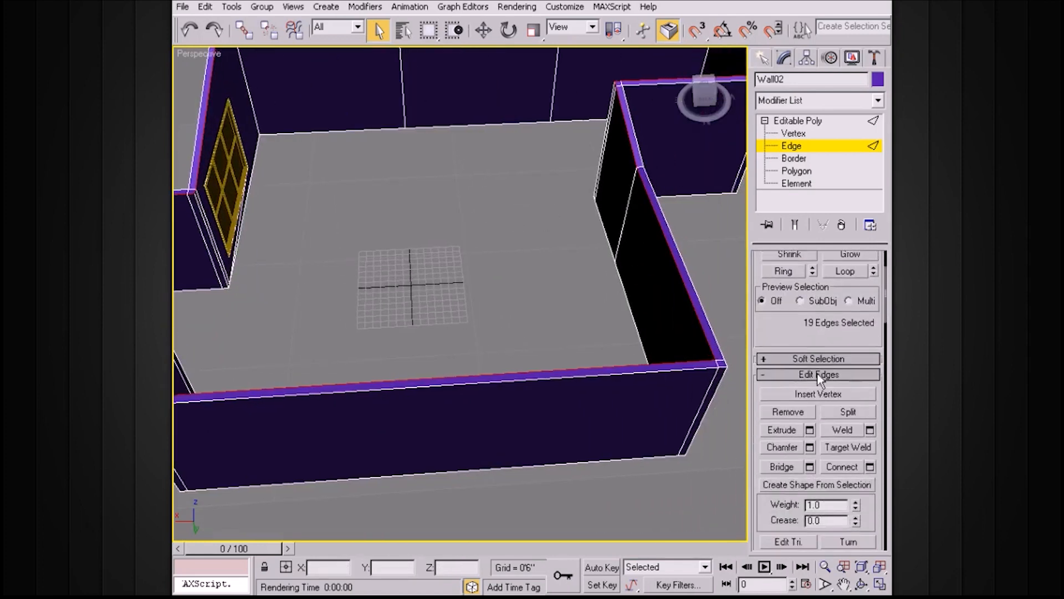
pyautogui.scroll(-3, 782, 345)
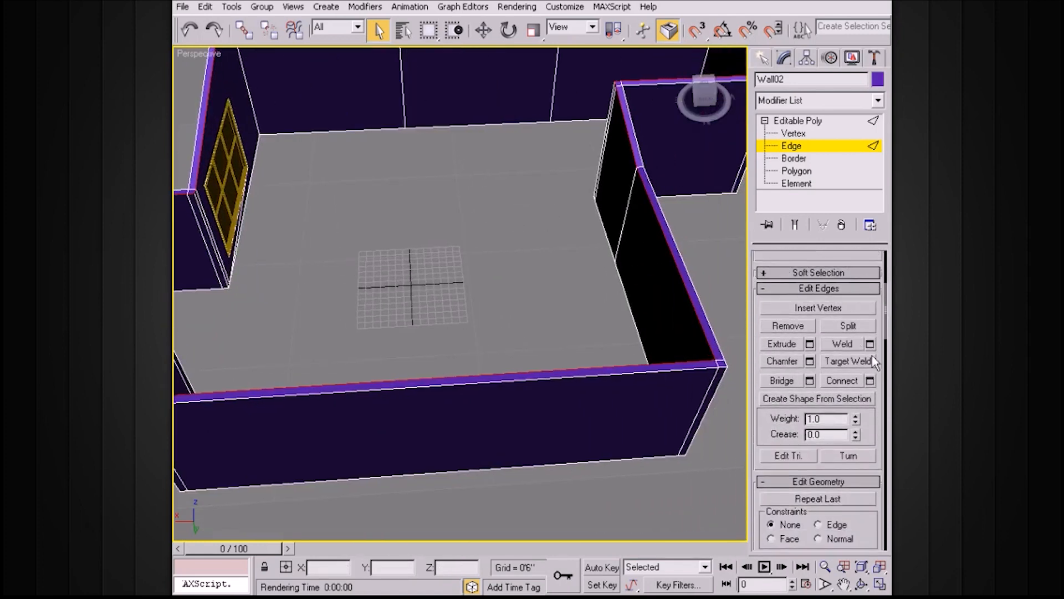
pyautogui.click(796, 399)
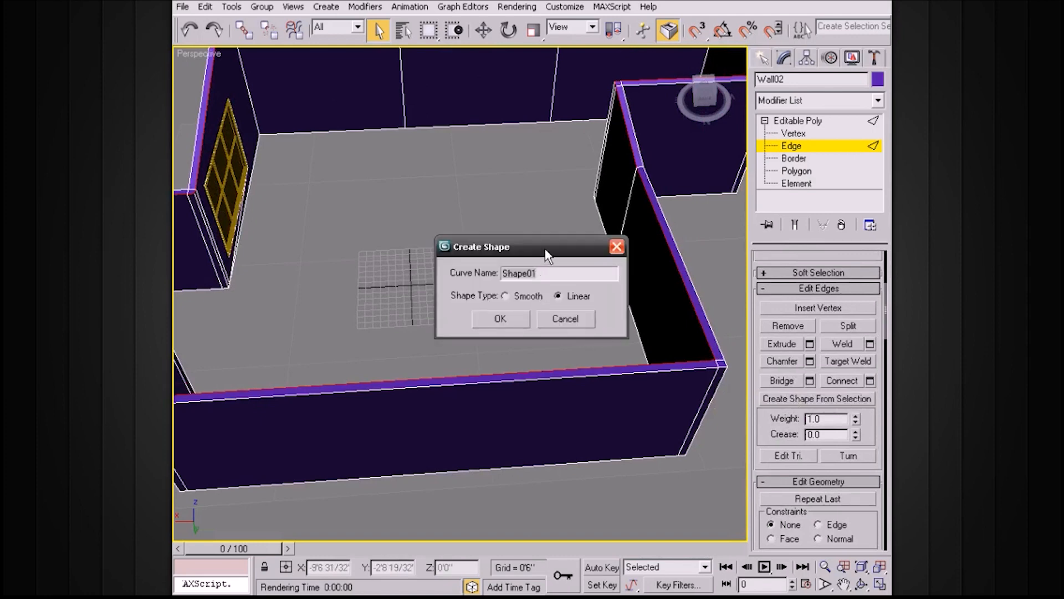
pyautogui.moveTo(548, 255); pyautogui.dragTo(638, 262)
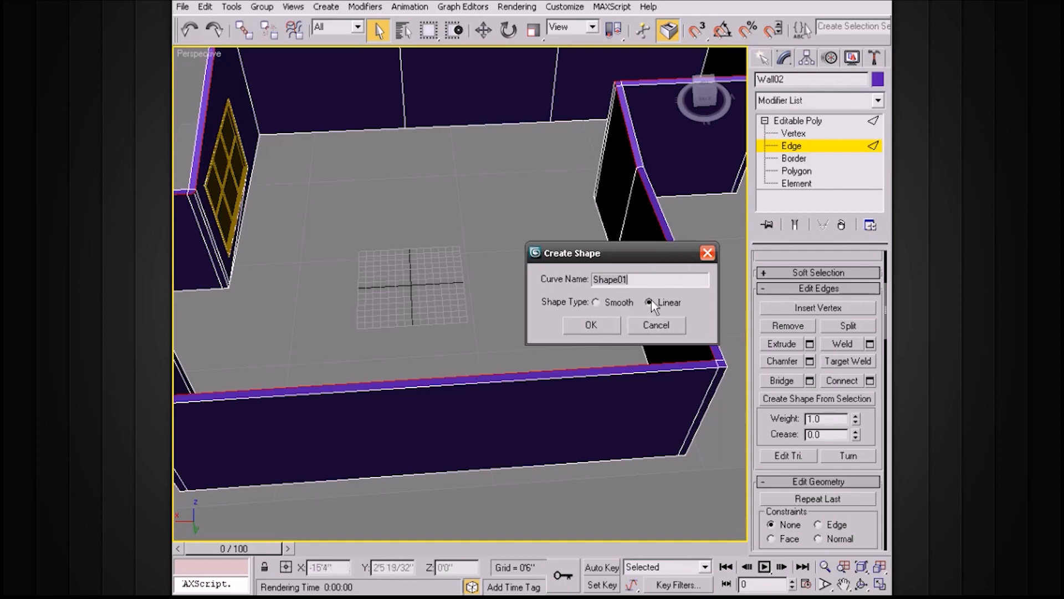
pyautogui.click(590, 326)
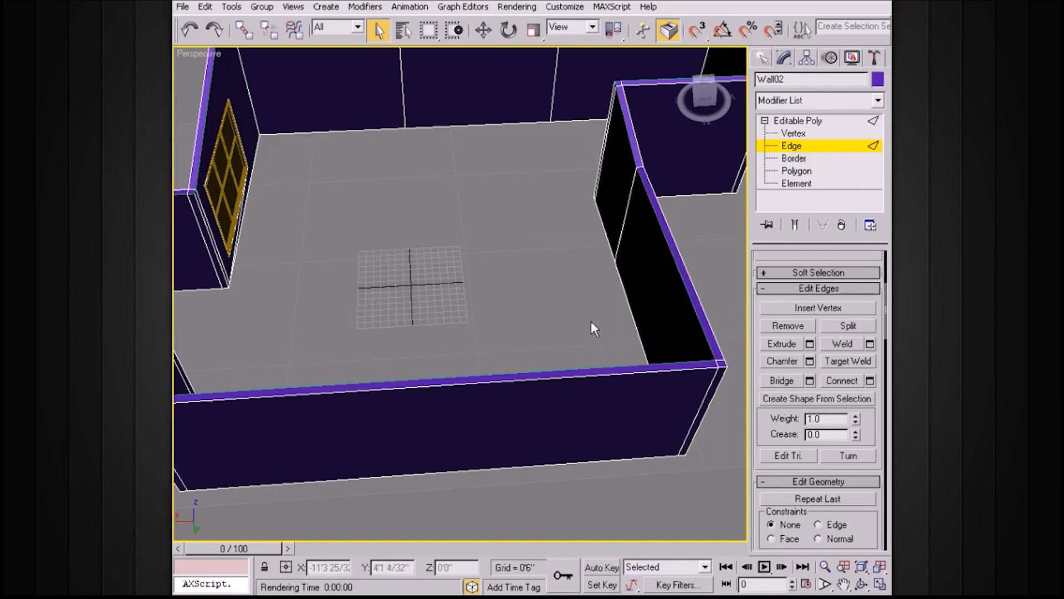
# Leave the wall's Edge level and select the spline Shape01 along the wall tops.
pyautogui.keyDown('alt'); pyautogui.moveTo(634, 305); pyautogui.dragTo(662, 266, button='middle'); pyautogui.keyUp('alt')
pyautogui.click(792, 120)
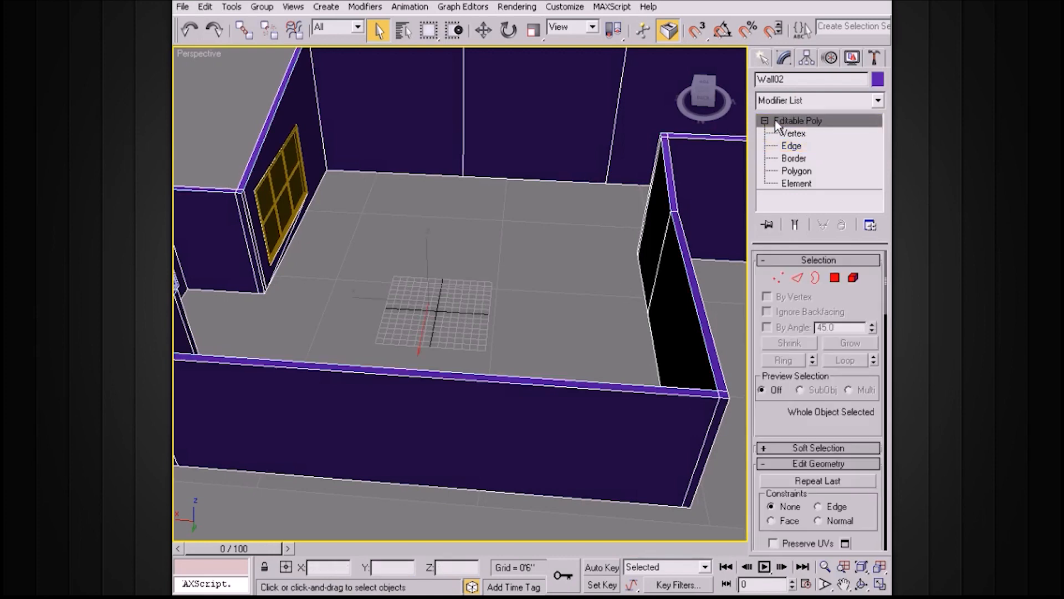
pyautogui.click(765, 120)
pyautogui.click(683, 259)
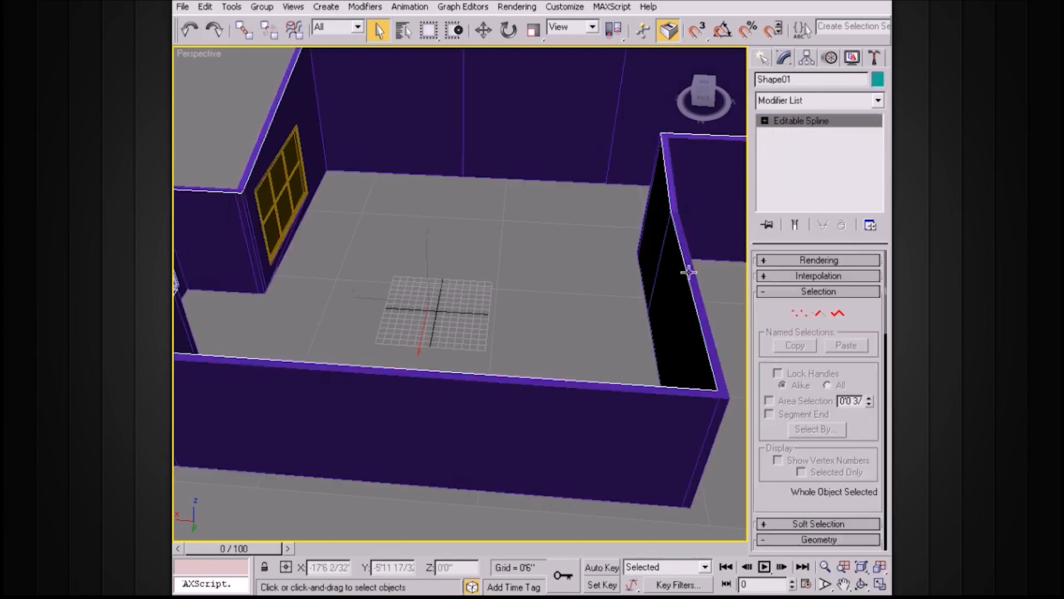
# Enable Shape01's thickness in both the renderer and the viewport.
pyautogui.moveTo(663, 290)
pyautogui.keyDown('alt'); pyautogui.mouseDown(button='middle')
pyautogui.moveTo(628, 267)
pyautogui.moveTo(593, 266)
pyautogui.moveTo(700, 268)
pyautogui.moveTo(763, 254)
pyautogui.moveTo(520, 262)
pyautogui.moveTo(526, 281)
pyautogui.moveTo(610, 271)
pyautogui.moveTo(670, 222)
pyautogui.moveTo(647, 237)
pyautogui.moveTo(658, 275)
pyautogui.mouseUp(button='middle'); pyautogui.keyUp('alt')
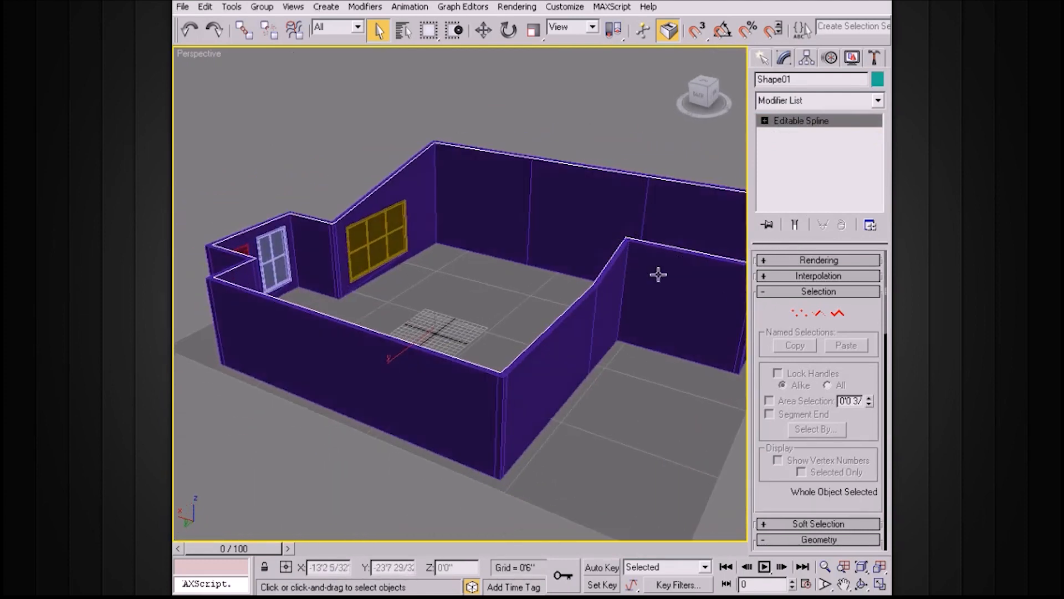
pyautogui.click(783, 261)
pyautogui.keyDown('alt'); pyautogui.moveTo(660, 275); pyautogui.dragTo(692, 289, button='middle'); pyautogui.keyUp('alt')
pyautogui.click(764, 275)
pyautogui.click(765, 286)
# Keep Shape01's cross-section Radial and set its thickness to 0'1 19/32", checking the trim from inside the room.
pyautogui.keyDown('alt'); pyautogui.moveTo(653, 294); pyautogui.dragTo(390, 191, button='middle'); pyautogui.keyUp('alt')
pyautogui.scroll(3, 599, 289)
pyautogui.moveTo(560, 256); pyautogui.dragTo(428, 250, button='middle')
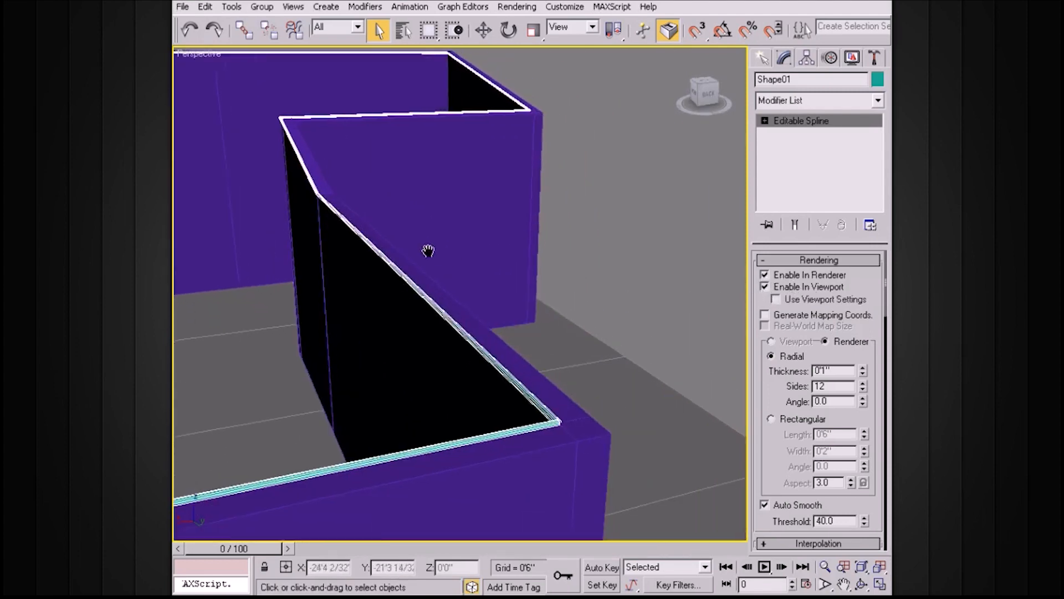
pyautogui.scroll(2, 561, 290)
pyautogui.keyDown('alt'); pyautogui.moveTo(561, 289); pyautogui.dragTo(570, 281, button='middle'); pyautogui.keyUp('alt')
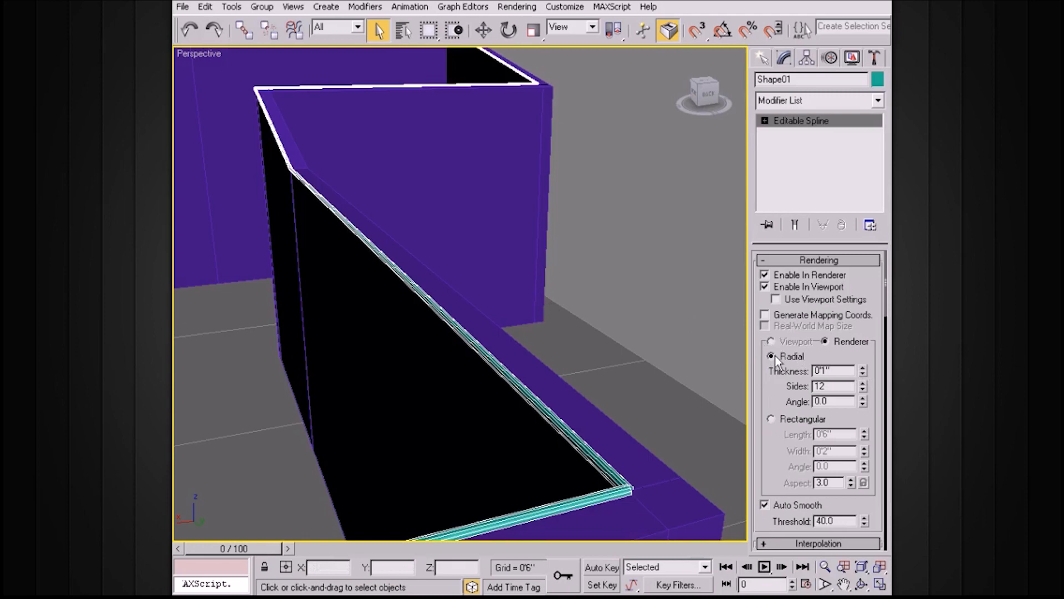
pyautogui.click(771, 419)
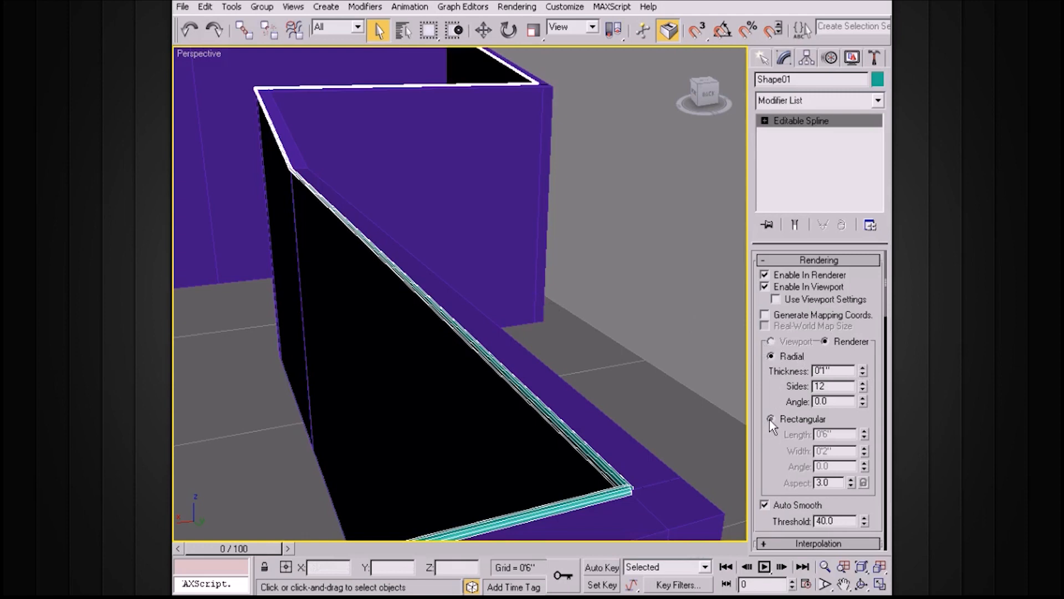
pyautogui.click(771, 356)
pyautogui.moveTo(863, 368); pyautogui.dragTo(862, 338)
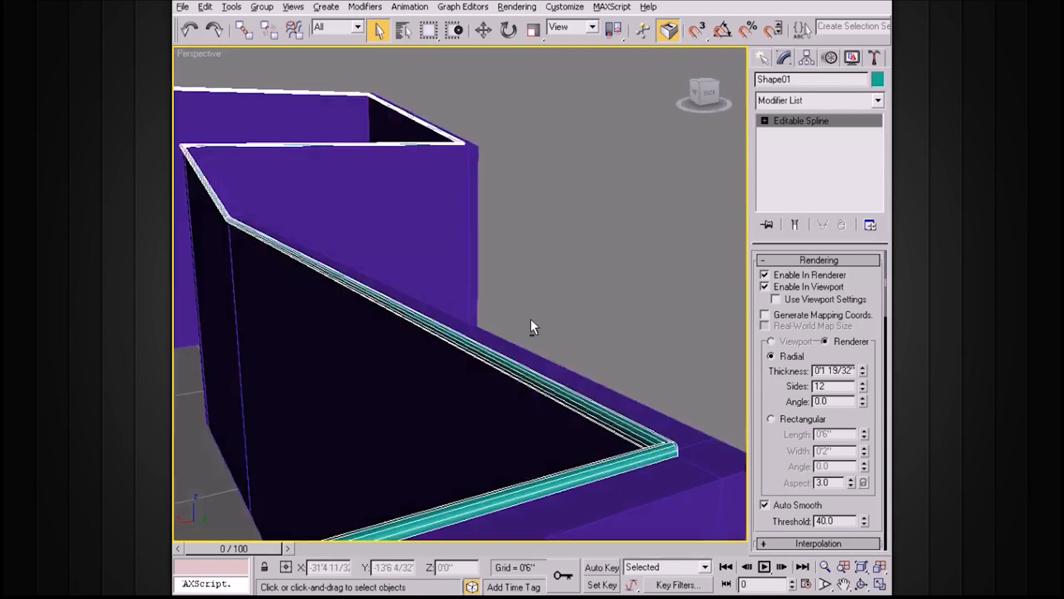
pyautogui.keyDown('alt'); pyautogui.moveTo(530, 320); pyautogui.dragTo(664, 285, button='middle'); pyautogui.keyUp('alt')
pyautogui.moveTo(615, 310); pyautogui.dragTo(596, 187, button='middle')
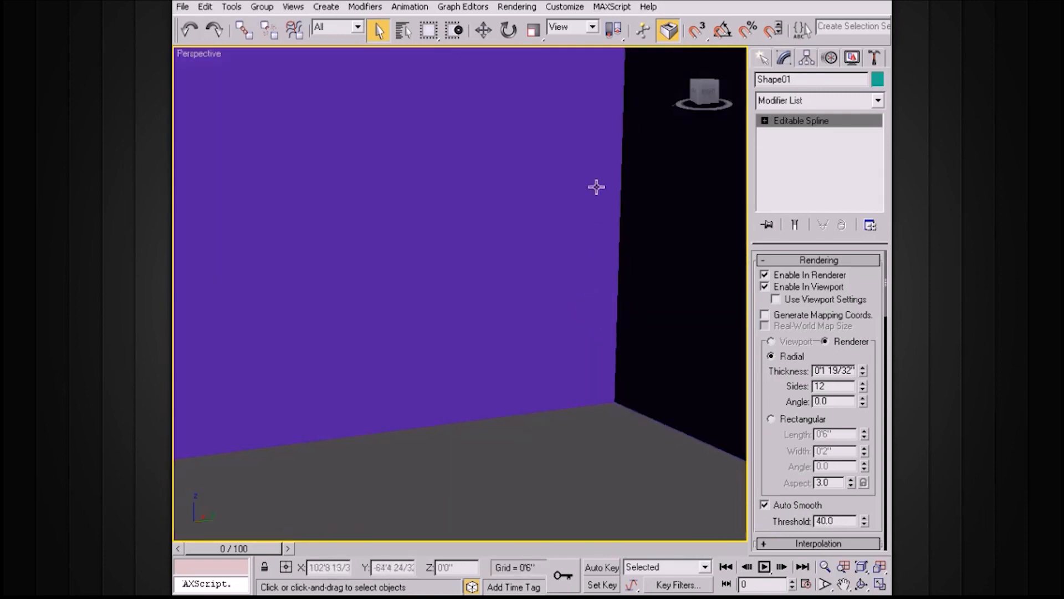
pyautogui.keyDown('alt'); pyautogui.moveTo(630, 256); pyautogui.dragTo(516, 293, button='middle'); pyautogui.keyUp('alt')
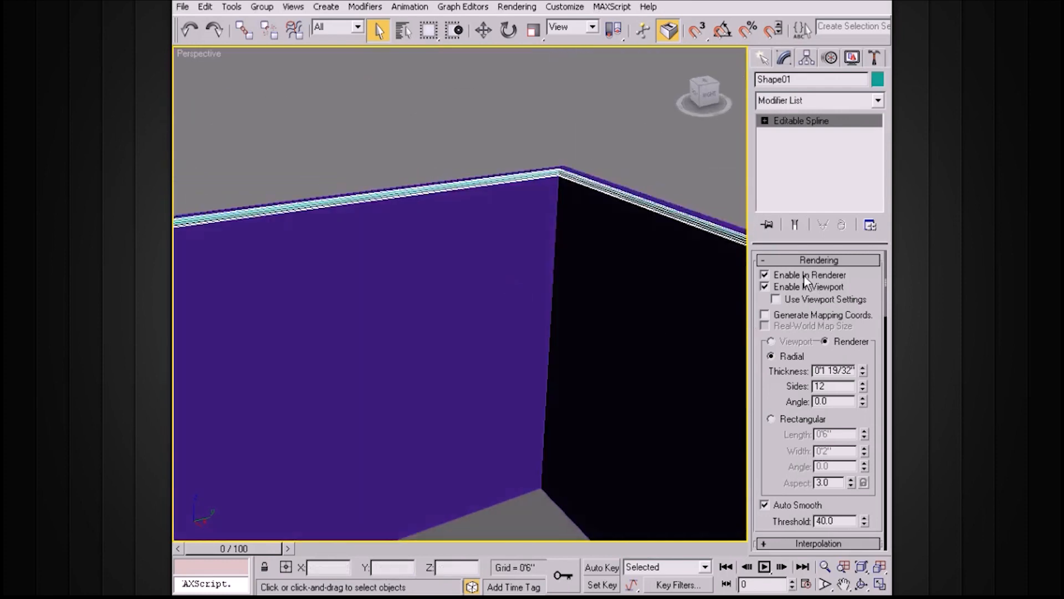
pyautogui.keyDown('alt'); pyautogui.moveTo(740, 270); pyautogui.dragTo(627, 303, button='middle'); pyautogui.keyUp('alt')
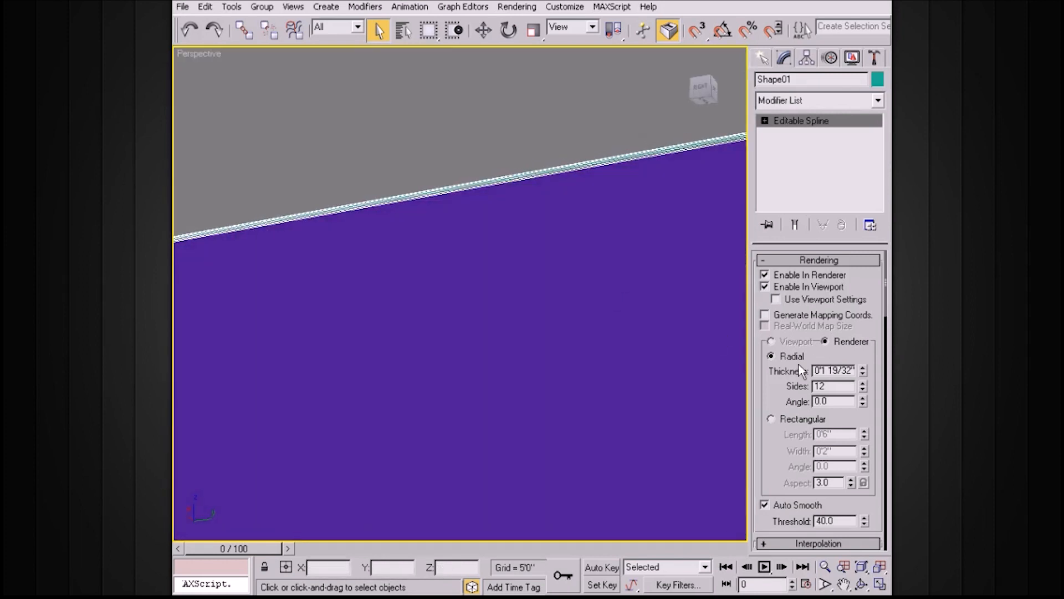
pyautogui.click(863, 388)
pyautogui.click(862, 388)
pyautogui.click(863, 382)
pyautogui.click(862, 382)
pyautogui.keyDown('alt'); pyautogui.moveTo(632, 297); pyautogui.dragTo(659, 277, button='middle'); pyautogui.keyUp('alt')
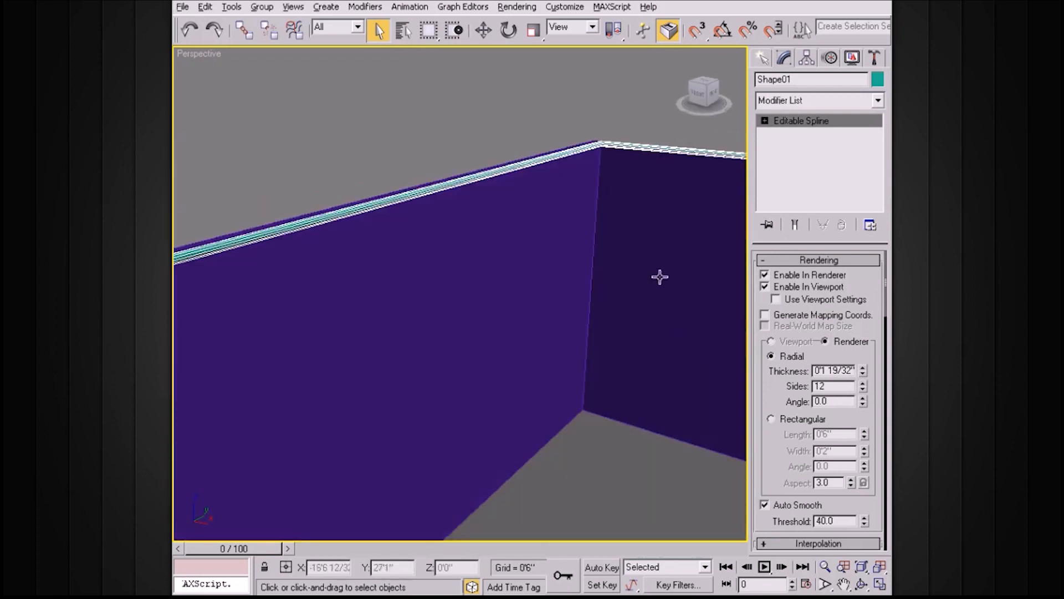
# Select the wall object Wall02 and hide FloorLayer.
pyautogui.click(604, 128)
pyautogui.keyDown('alt'); pyautogui.moveTo(582, 192); pyautogui.dragTo(592, 314, button='middle'); pyautogui.keyUp('alt')
pyautogui.click(502, 285)
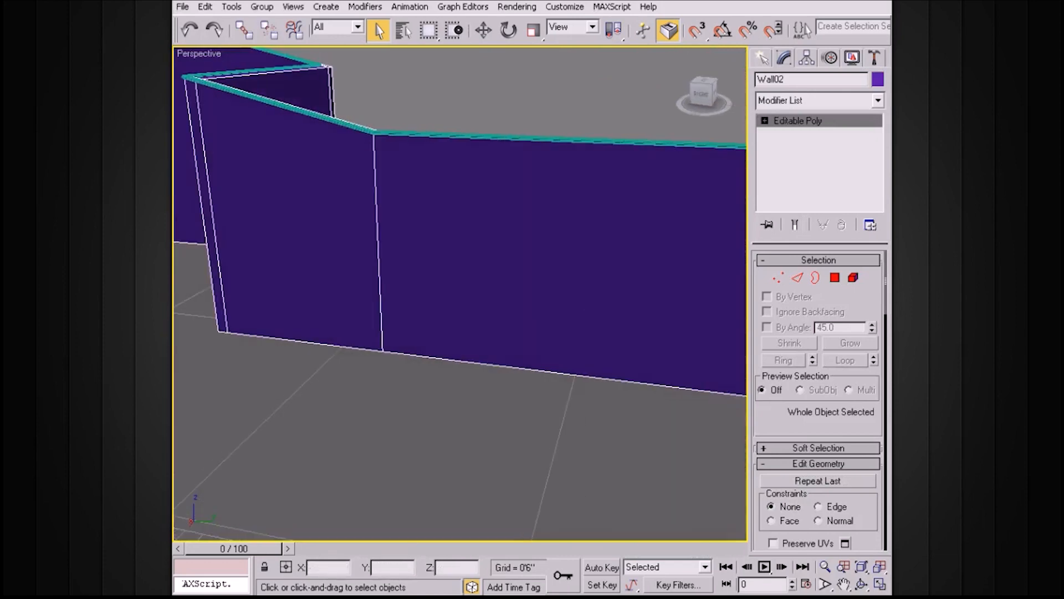
pyautogui.click(537, 408)
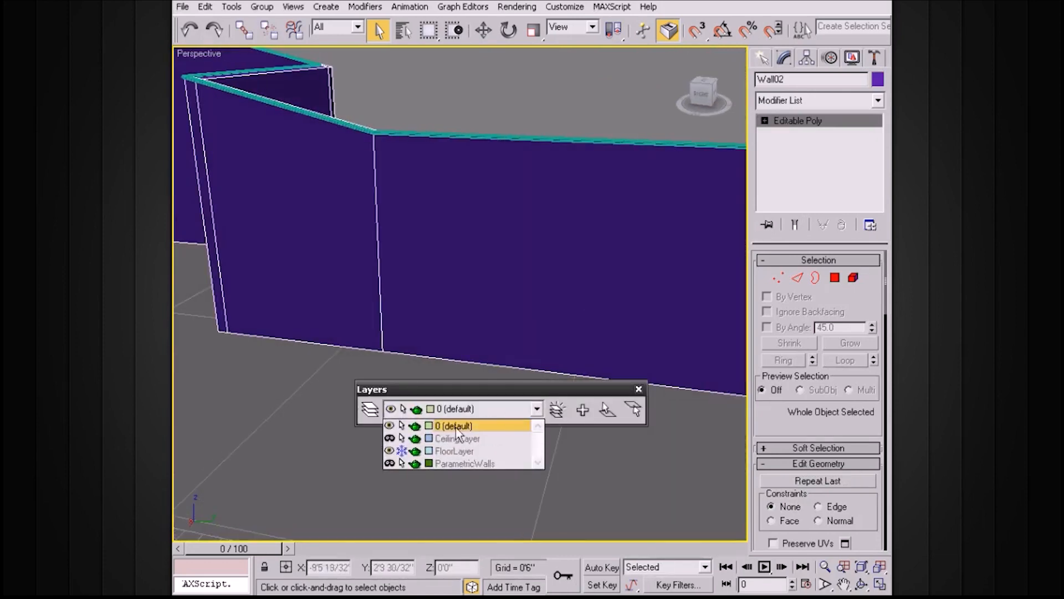
pyautogui.click(390, 451)
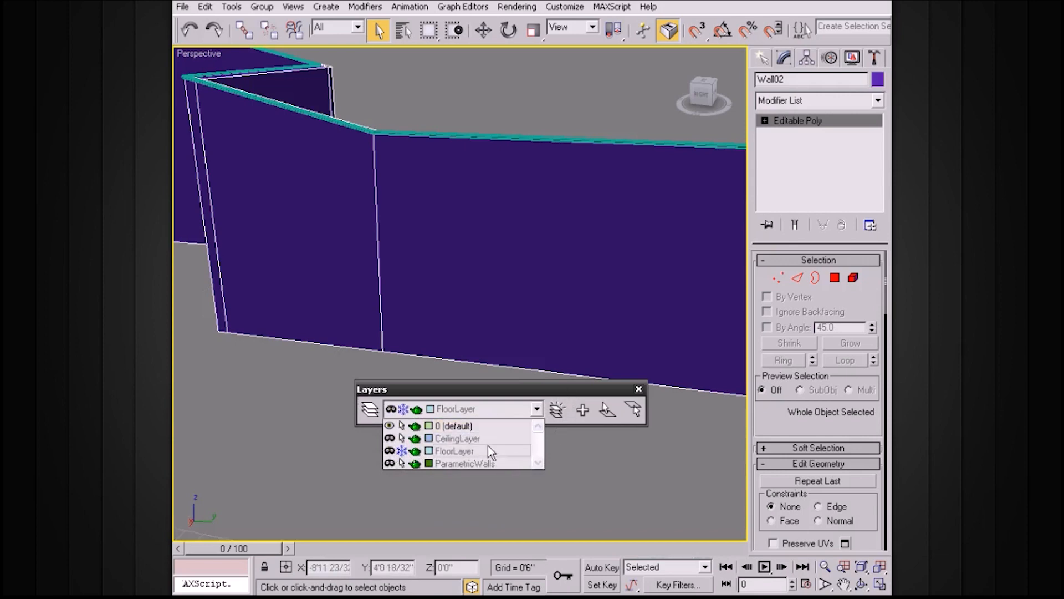
pyautogui.click(536, 409)
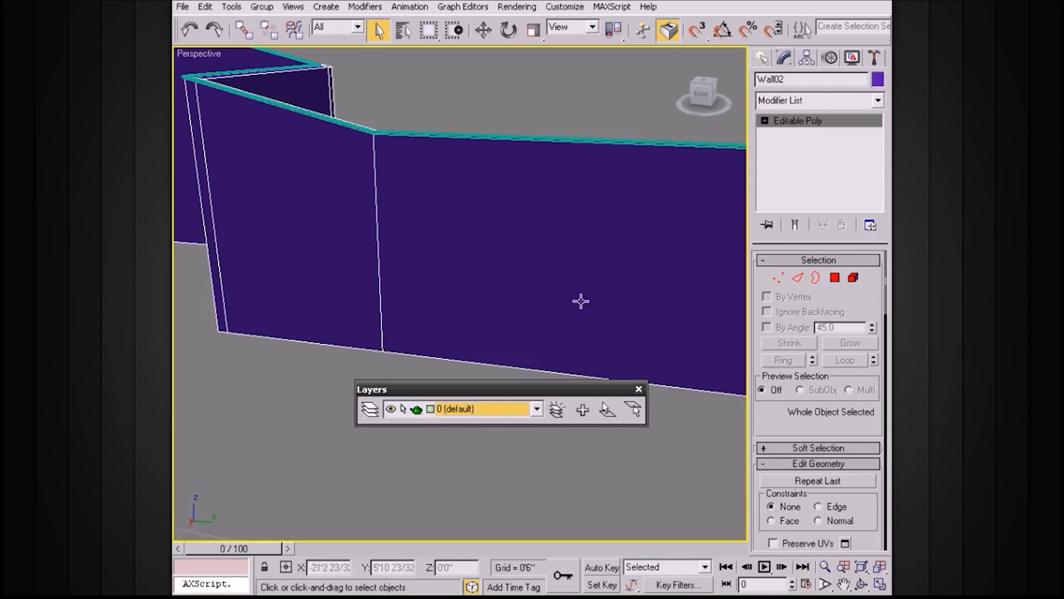
pyautogui.click(536, 410)
pyautogui.click(479, 440)
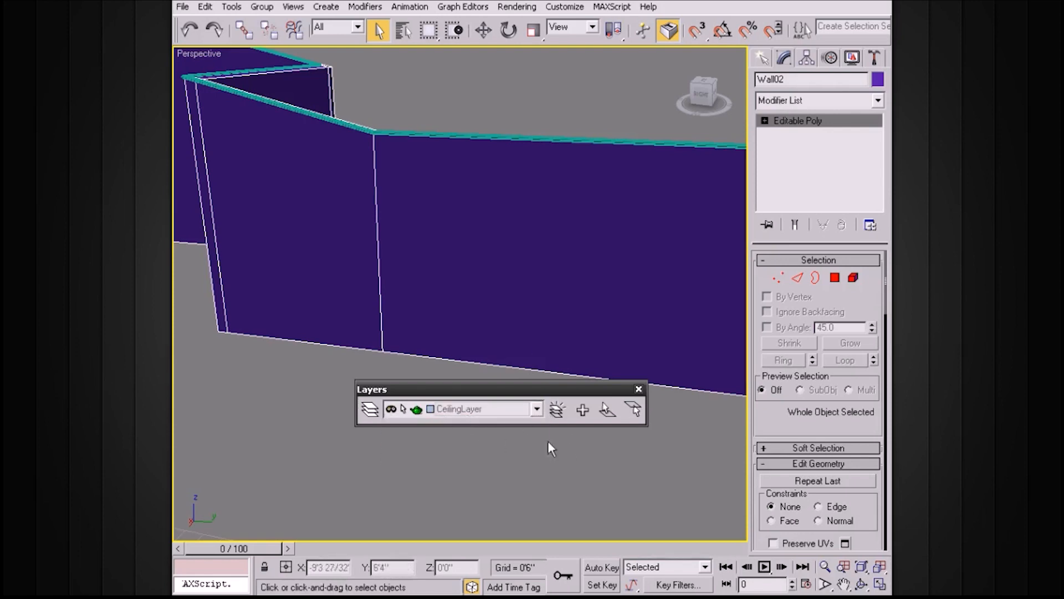
pyautogui.click(536, 410)
pyautogui.click(480, 424)
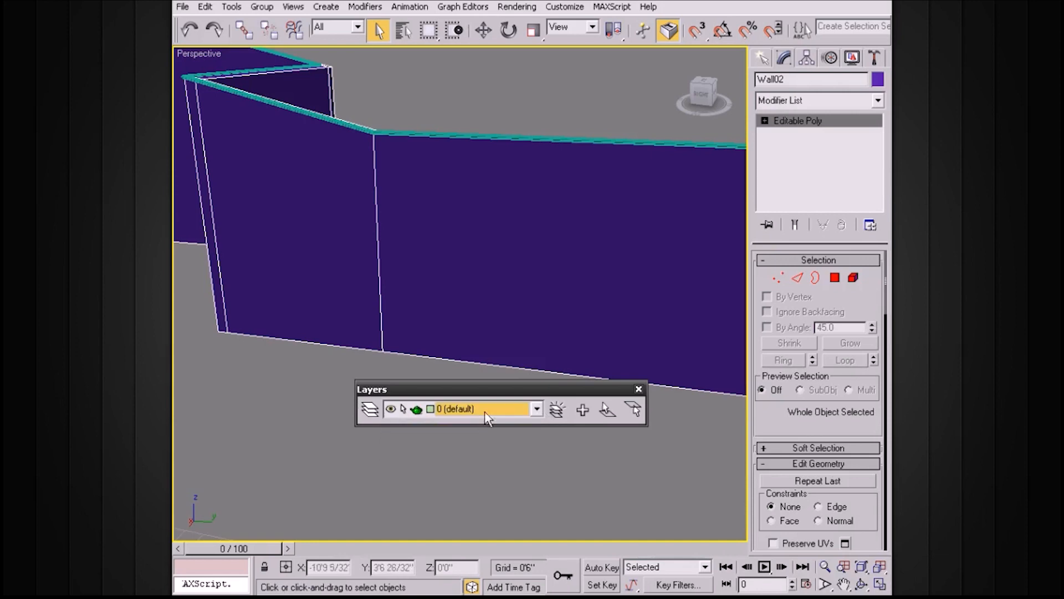
# Close the Layers toolbar and enter Wall02's Edge level to work on the underside of the walls.
pyautogui.moveTo(610, 390); pyautogui.dragTo(590, 376)
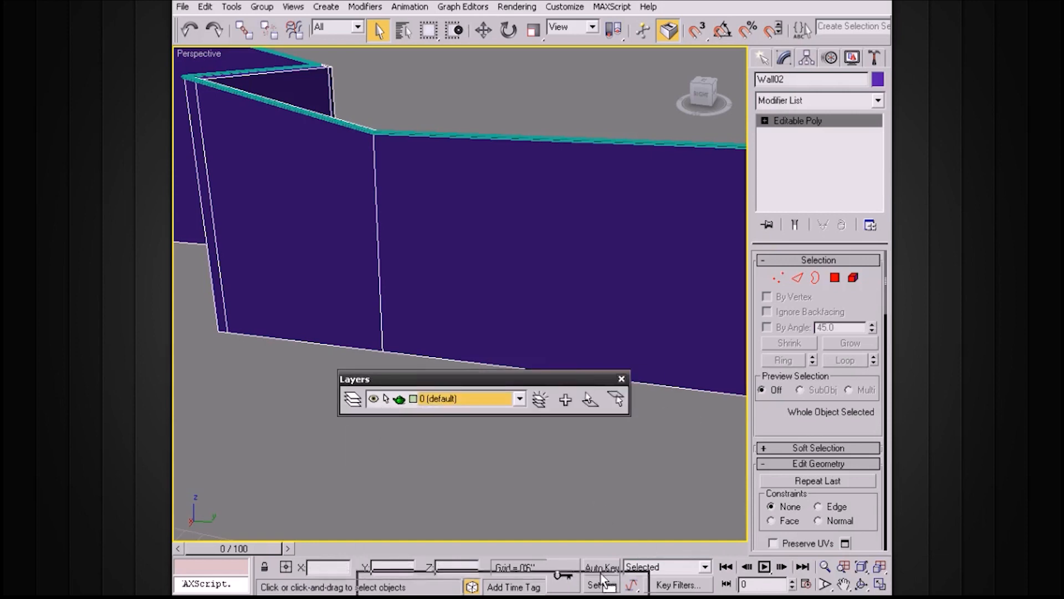
pyautogui.click(621, 379)
pyautogui.keyDown('alt'); pyautogui.moveTo(599, 325); pyautogui.dragTo(601, 214, button='middle'); pyautogui.keyUp('alt')
pyautogui.moveTo(561, 284); pyautogui.dragTo(538, 280, button='middle')
pyautogui.click(762, 121)
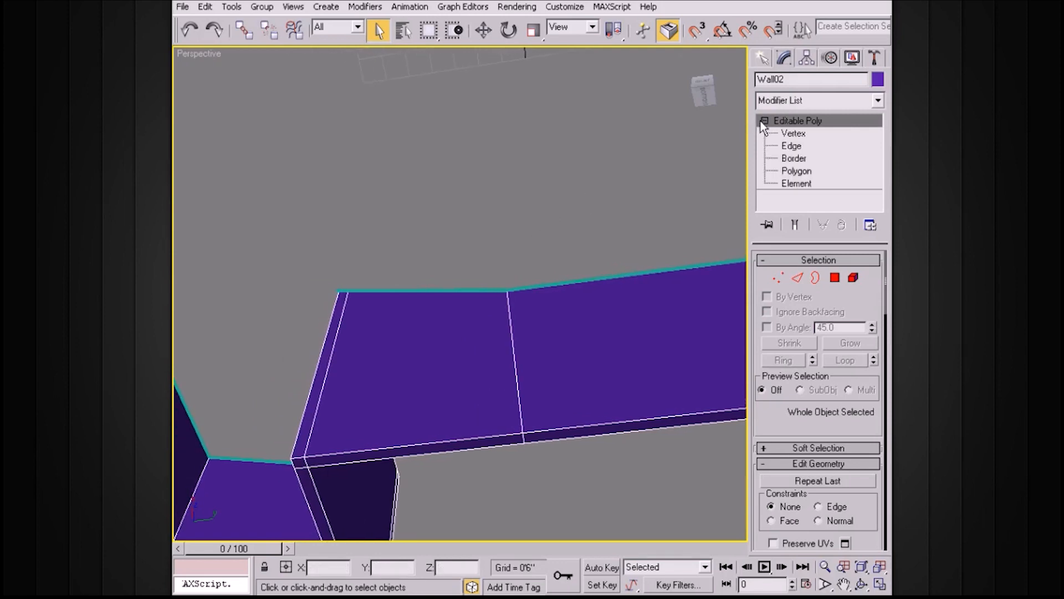
pyautogui.click(791, 146)
# Select the first eight inner bottom edges of Wall02, working along the walls from the stepped corner.
pyautogui.click(571, 427)
pyautogui.keyDown('ctrl'); pyautogui.click(475, 438); pyautogui.keyUp('ctrl')
pyautogui.keyDown('alt'); pyautogui.moveTo(475, 437); pyautogui.dragTo(430, 349, button='middle'); pyautogui.keyUp('alt')
pyautogui.keyDown('ctrl'); pyautogui.click(422, 346); pyautogui.keyUp('ctrl')
pyautogui.keyDown('ctrl'); pyautogui.click(409, 346); pyautogui.keyUp('ctrl')
pyautogui.keyDown('ctrl'); pyautogui.click(388, 360); pyautogui.keyUp('ctrl')
pyautogui.keyDown('alt'); pyautogui.moveTo(435, 380); pyautogui.dragTo(427, 351, button='middle'); pyautogui.keyUp('alt')
pyautogui.keyDown('ctrl'); pyautogui.click(392, 369); pyautogui.keyUp('ctrl')
pyautogui.keyDown('ctrl'); pyautogui.click(212, 317); pyautogui.keyUp('ctrl')
pyautogui.keyDown('alt'); pyautogui.moveTo(363, 331); pyautogui.dragTo(288, 380, button='middle'); pyautogui.keyUp('alt')
pyautogui.keyDown('ctrl'); pyautogui.click(283, 383); pyautogui.keyUp('ctrl')
pyautogui.keyDown('alt'); pyautogui.moveTo(254, 340); pyautogui.dragTo(701, 314, button='middle'); pyautogui.keyUp('alt')
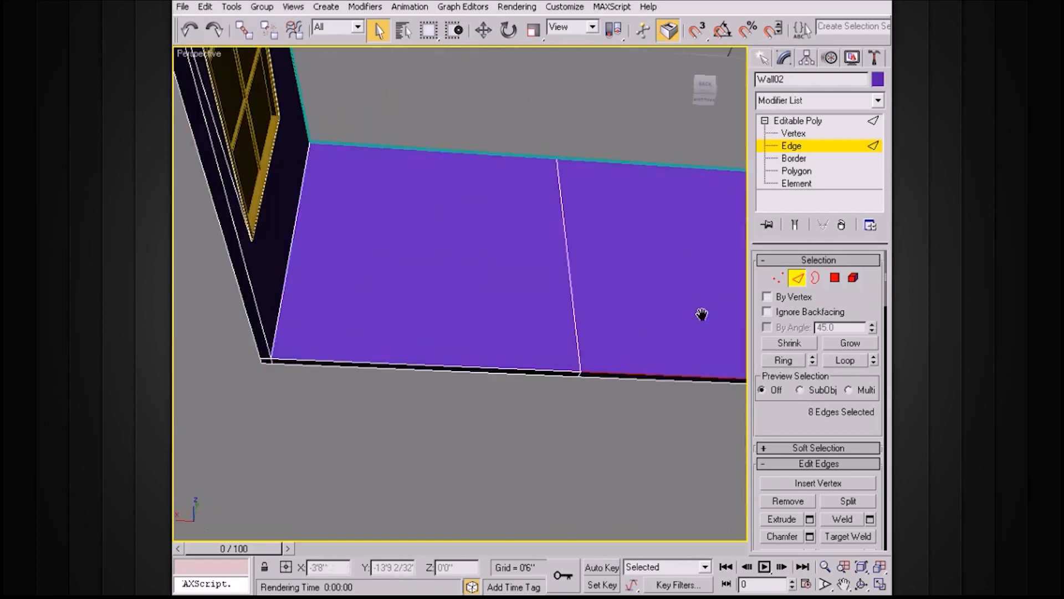
# Add the remaining inner bottom edges, including those by the window and door recess, until all 20 around the room are selected.
pyautogui.keyDown('ctrl'); pyautogui.click(365, 357); pyautogui.keyUp('ctrl')
pyautogui.keyDown('ctrl'); pyautogui.click(274, 317); pyautogui.keyUp('ctrl')
pyautogui.keyDown('alt'); pyautogui.moveTo(274, 317); pyautogui.dragTo(578, 322, button='middle'); pyautogui.keyUp('alt')
pyautogui.keyDown('ctrl'); pyautogui.click(502, 320); pyautogui.keyUp('ctrl')
pyautogui.keyDown('ctrl'); pyautogui.click(385, 289); pyautogui.keyUp('ctrl')
pyautogui.keyDown('ctrl'); pyautogui.click(347, 294); pyautogui.keyUp('ctrl')
pyautogui.keyDown('ctrl'); pyautogui.click(498, 369); pyautogui.keyUp('ctrl')
pyautogui.keyDown('alt'); pyautogui.moveTo(488, 344); pyautogui.dragTo(315, 327, button='middle'); pyautogui.keyUp('alt')
pyautogui.keyDown('ctrl'); pyautogui.click(241, 340); pyautogui.keyUp('ctrl')
pyautogui.keyDown('alt'); pyautogui.moveTo(404, 356); pyautogui.dragTo(338, 360, button='middle'); pyautogui.keyUp('alt')
pyautogui.keyDown('ctrl'); pyautogui.click(340, 298); pyautogui.keyUp('ctrl')
pyautogui.keyDown('alt'); pyautogui.moveTo(339, 298); pyautogui.dragTo(395, 337, button='middle'); pyautogui.keyUp('alt')
pyautogui.keyDown('ctrl'); pyautogui.click(338, 331); pyautogui.keyUp('ctrl')
pyautogui.keyDown('ctrl'); pyautogui.click(359, 327); pyautogui.keyUp('ctrl')
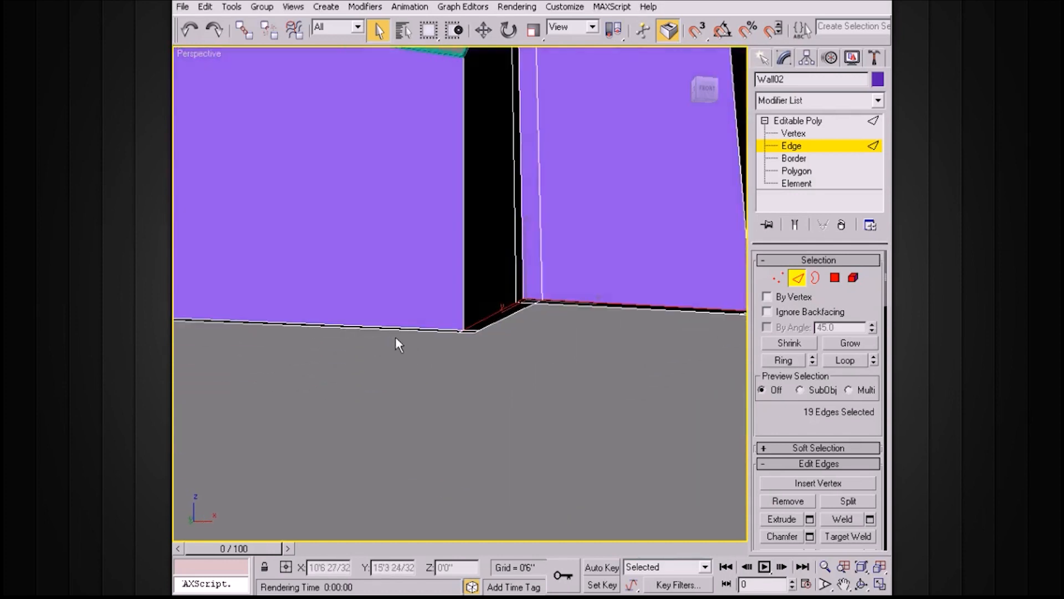
pyautogui.keyDown('ctrl'); pyautogui.click(395, 325); pyautogui.keyUp('ctrl')
pyautogui.keyDown('alt'); pyautogui.moveTo(416, 348); pyautogui.dragTo(599, 184, button='middle'); pyautogui.keyUp('alt')
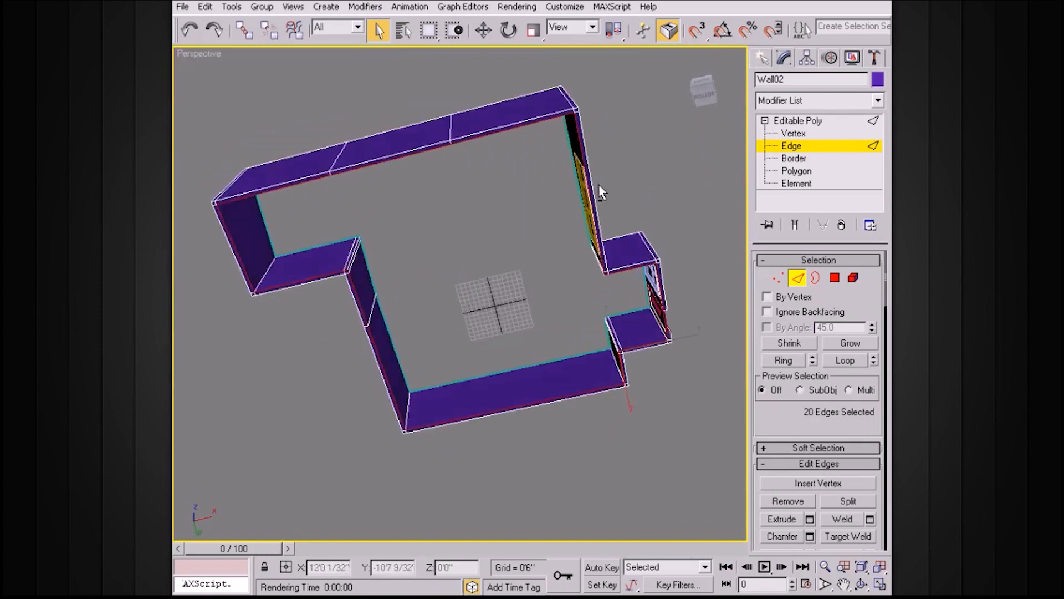
# Create a Linear shape from the selected bottom edges, keeping the default curve name, and leave the wall's Edge level.
pyautogui.scroll(3, 598, 184)
pyautogui.keyDown('alt'); pyautogui.moveTo(697, 385); pyautogui.dragTo(810, 395, button='middle'); pyautogui.keyUp('alt')
pyautogui.moveTo(801, 427); pyautogui.dragTo(797, 281)
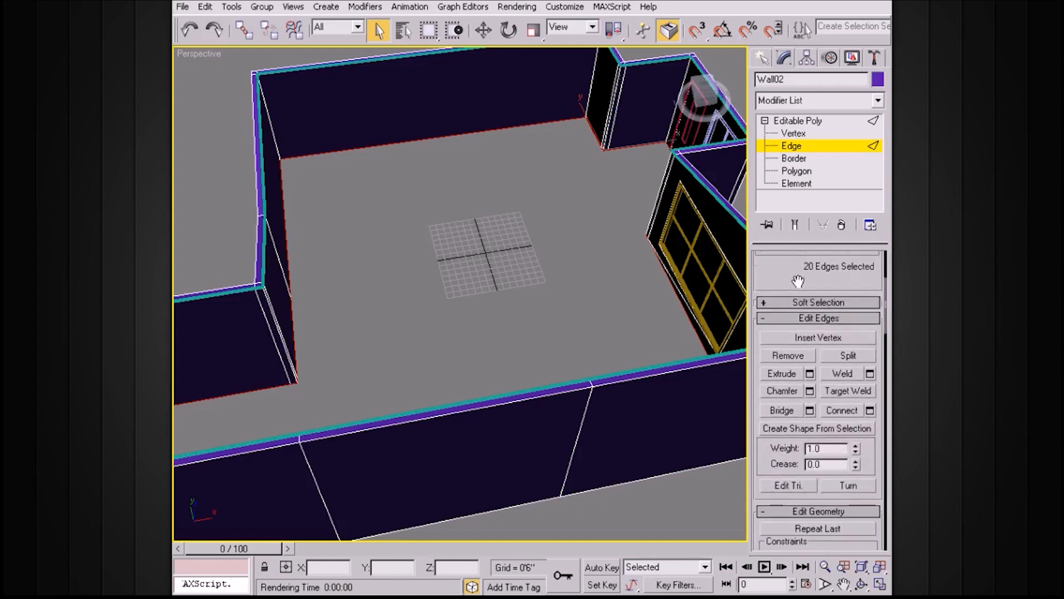
pyautogui.click(828, 427)
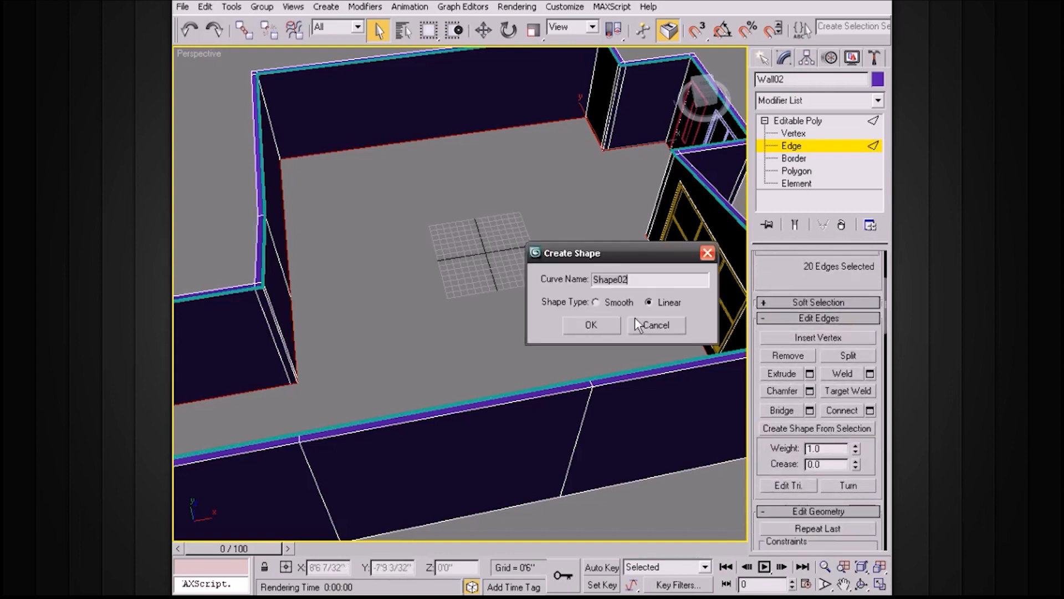
pyautogui.click(575, 329)
pyautogui.click(557, 166)
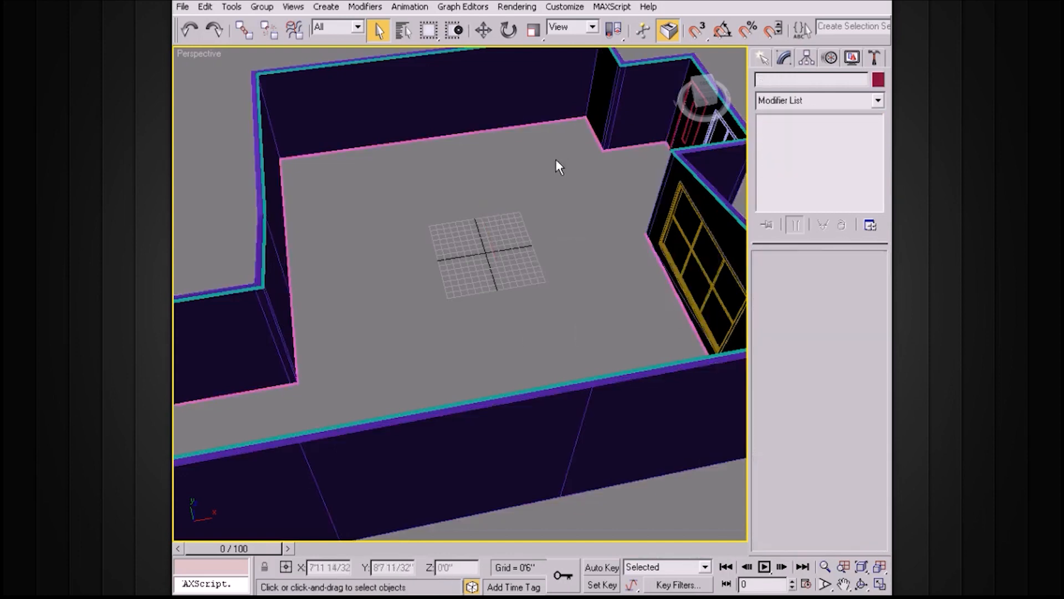
# Select the new spline along the wall bottoms and inspect its thickness and rendering settings from inside the room.
pyautogui.click(553, 122)
pyautogui.click(553, 125)
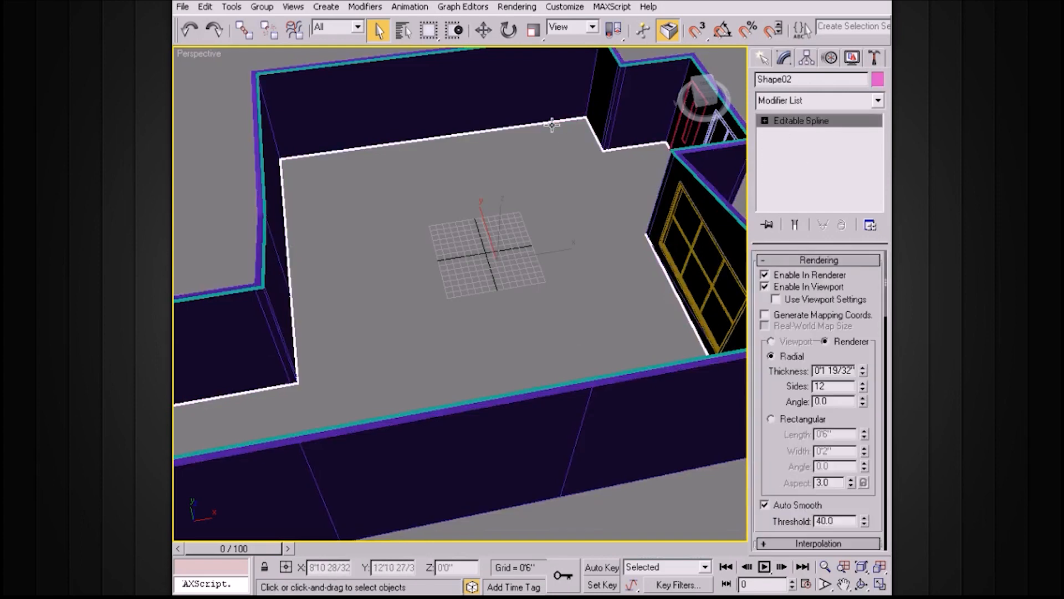
pyautogui.keyDown('alt'); pyautogui.moveTo(579, 150); pyautogui.dragTo(494, 151, button='middle'); pyautogui.keyUp('alt')
pyautogui.scroll(5, 540, 172)
pyautogui.moveTo(632, 172); pyautogui.dragTo(641, 299, button='middle')
pyautogui.moveTo(455, 119); pyautogui.dragTo(477, 277, button='middle')
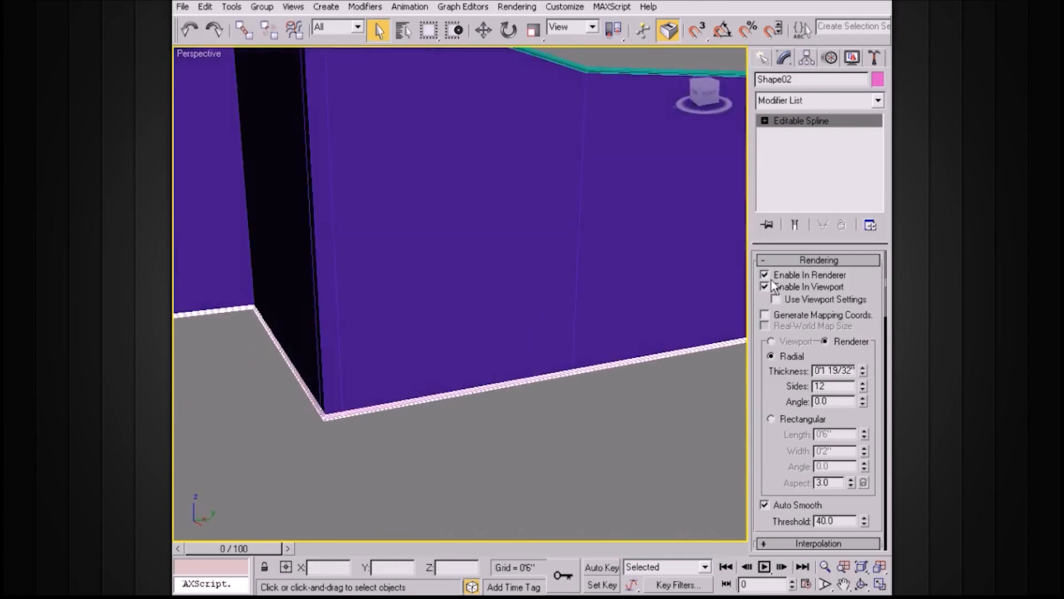
pyautogui.keyDown('alt'); pyautogui.moveTo(677, 352); pyautogui.dragTo(699, 310, button='middle'); pyautogui.keyUp('alt')
# Select the upper trim spline Shape01, show its sub-object levels, and deselect it.
pyautogui.click(698, 154)
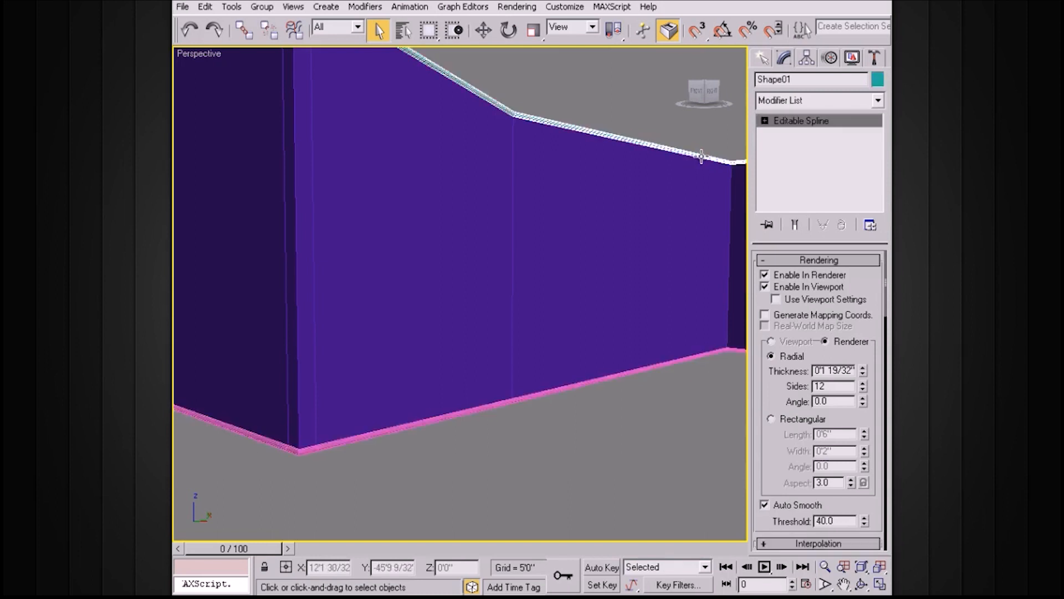
pyautogui.click(765, 120)
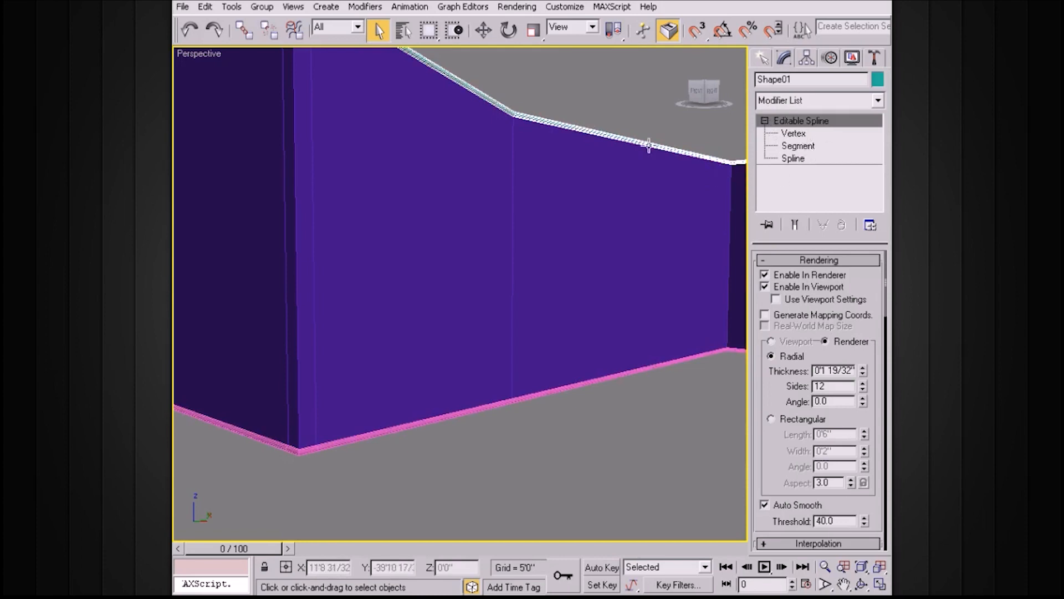
pyautogui.click(683, 396)
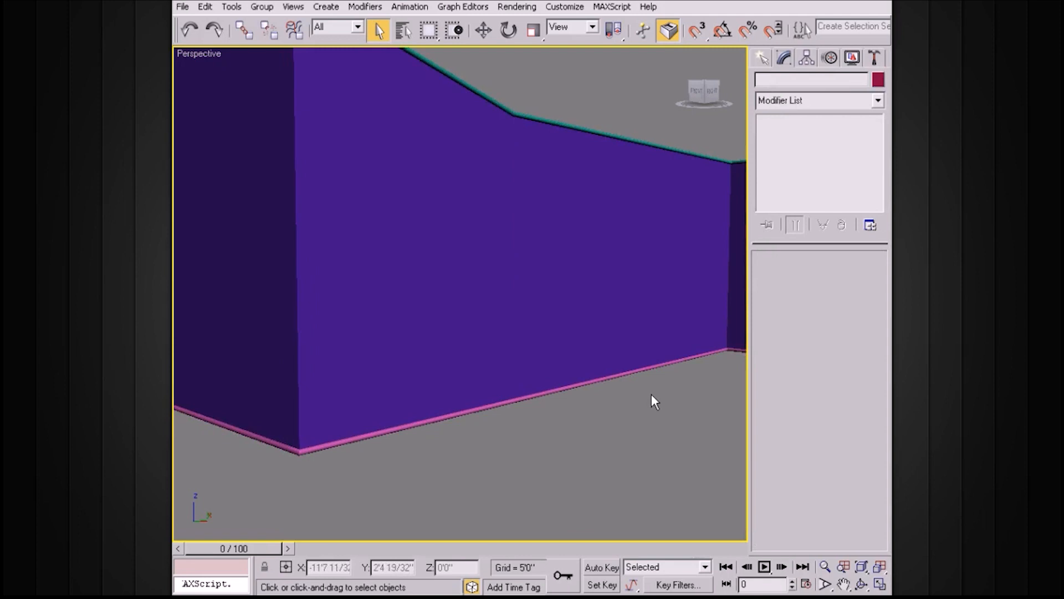
pyautogui.moveTo(671, 368)
pyautogui.keyDown('alt'); pyautogui.mouseDown(button='middle')
pyautogui.moveTo(626, 370)
pyautogui.moveTo(681, 380)
pyautogui.moveTo(675, 361)
pyautogui.mouseUp(button='middle'); pyautogui.keyUp('alt')
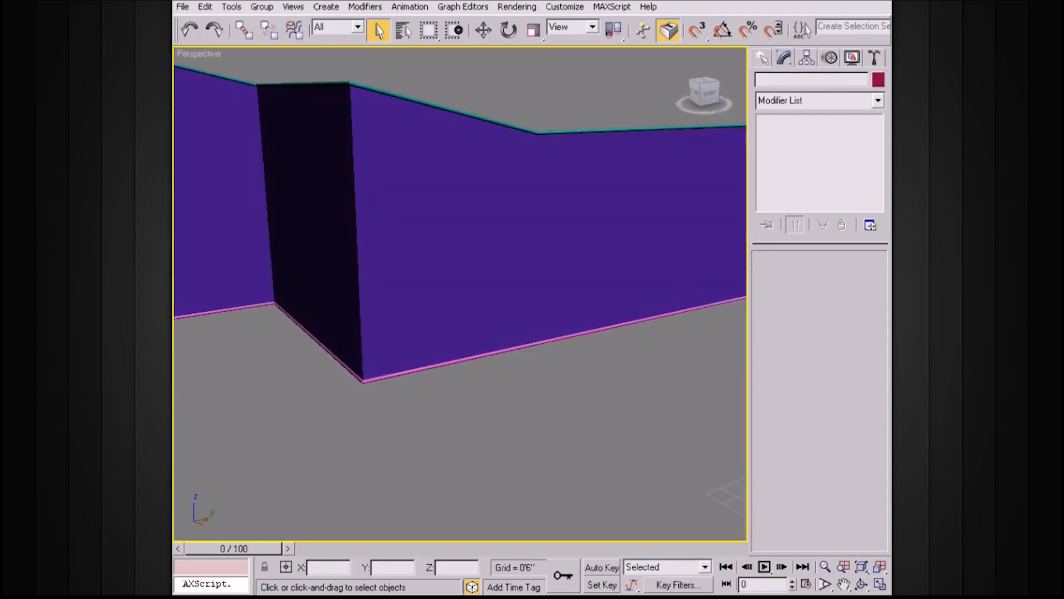
# Unhide FloorLayer and CeilingLayer, keeping 0 (default) as the current layer.
pyautogui.click(547, 335)
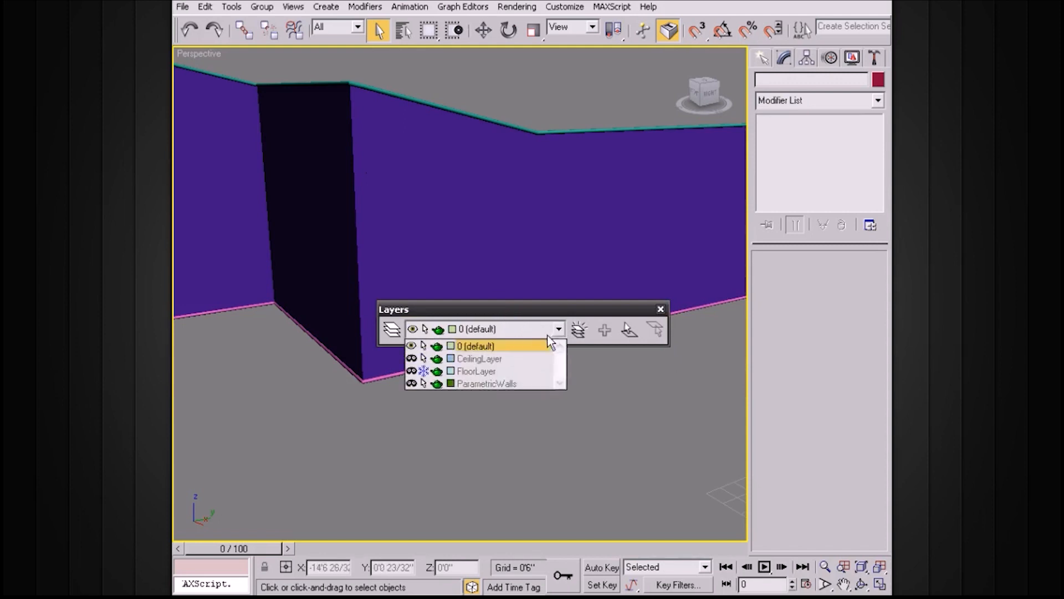
pyautogui.click(411, 371)
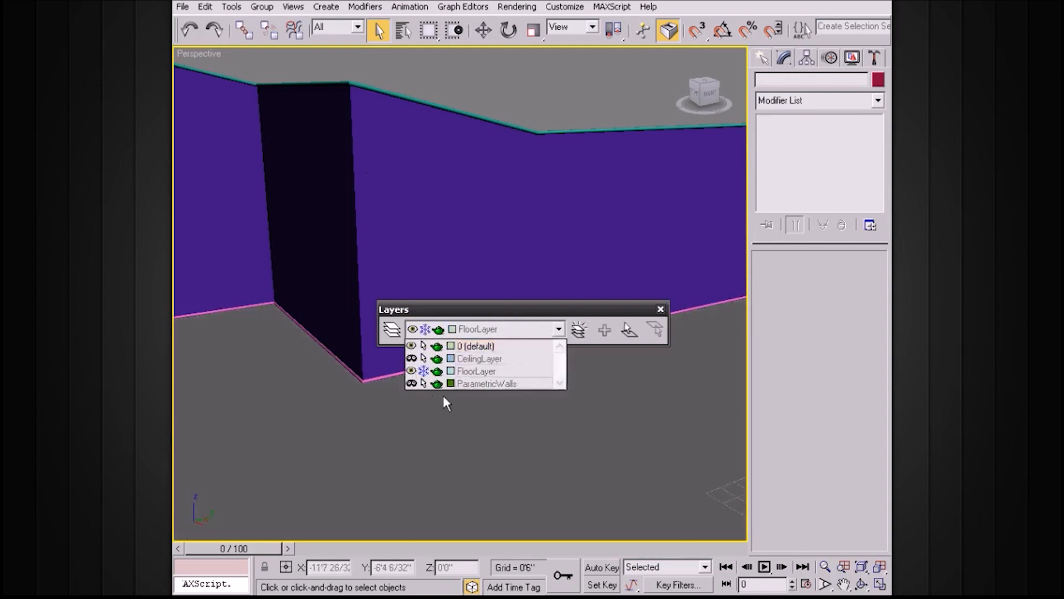
pyautogui.click(526, 345)
pyautogui.moveTo(541, 310); pyautogui.dragTo(519, 427)
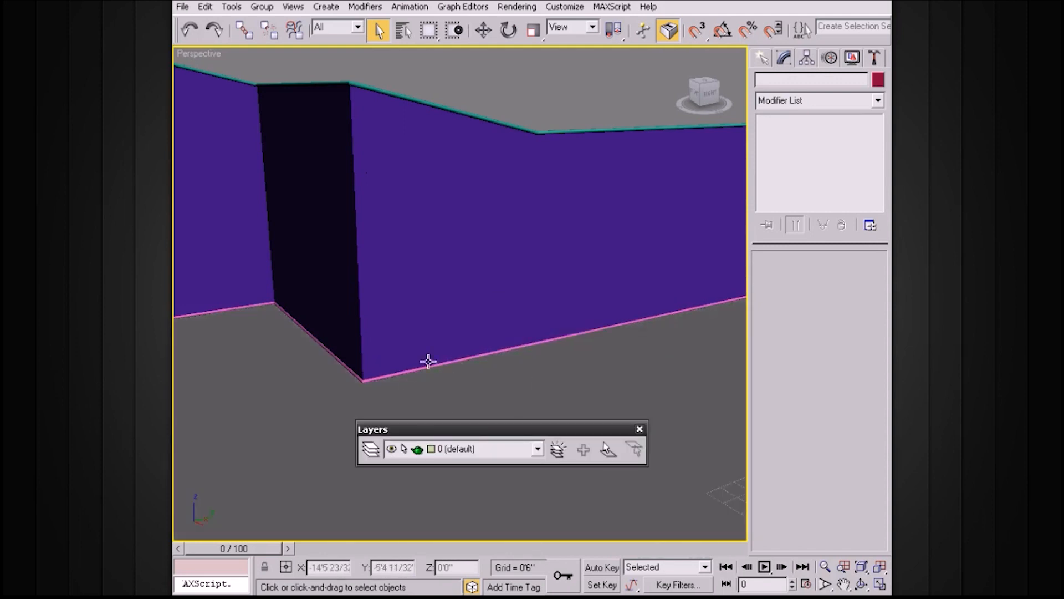
pyautogui.click(469, 448)
pyautogui.click(390, 477)
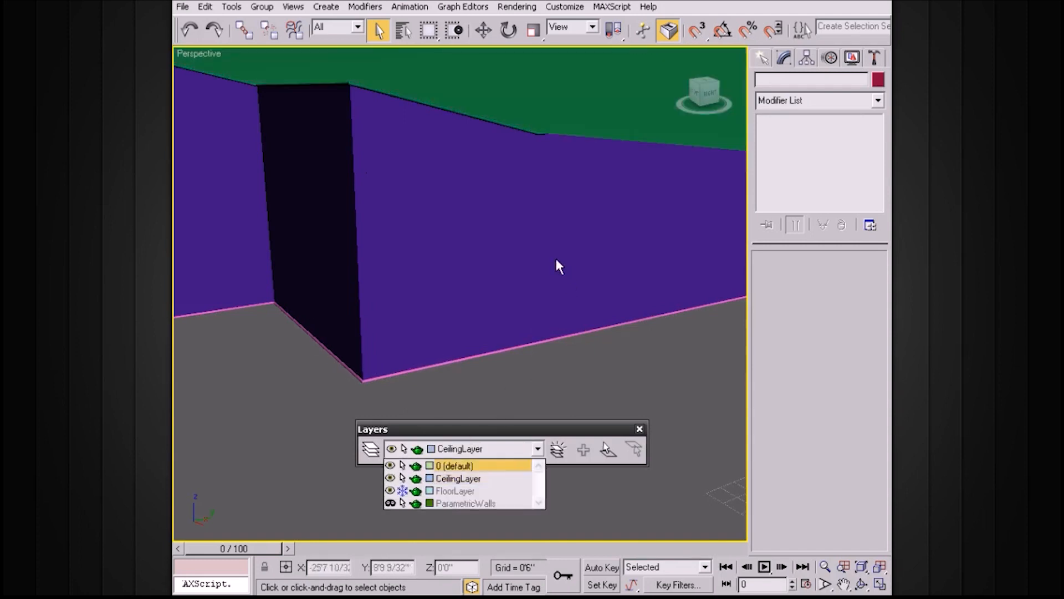
pyautogui.click(523, 467)
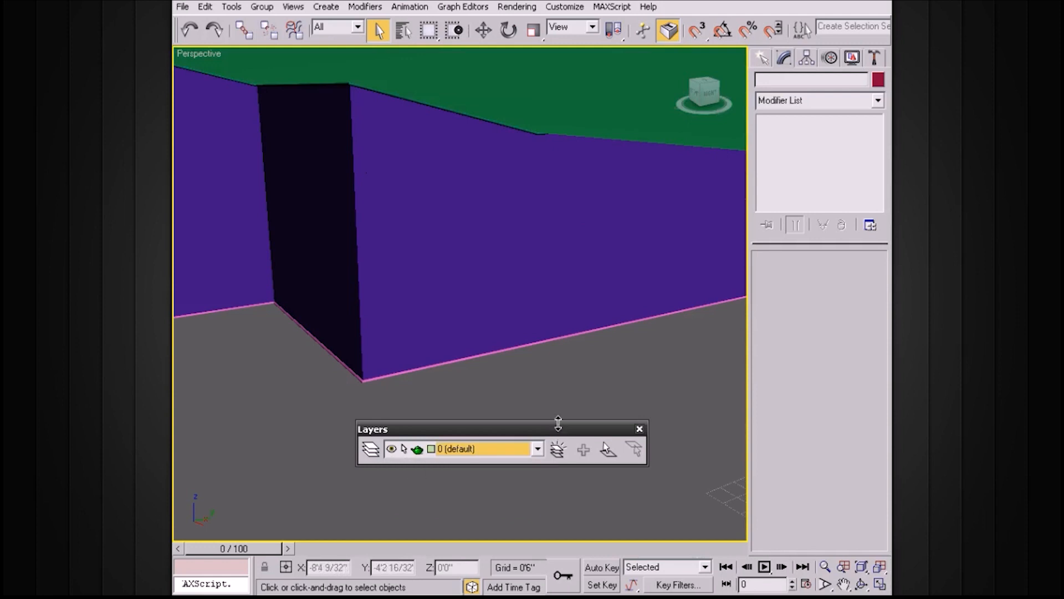
# Examine the upper and lower trim against the walls, ceiling and floor from inside the room, closing the Layers toolbar.
pyautogui.scroll(8, 572, 341)
pyautogui.scroll(3, 568, 319)
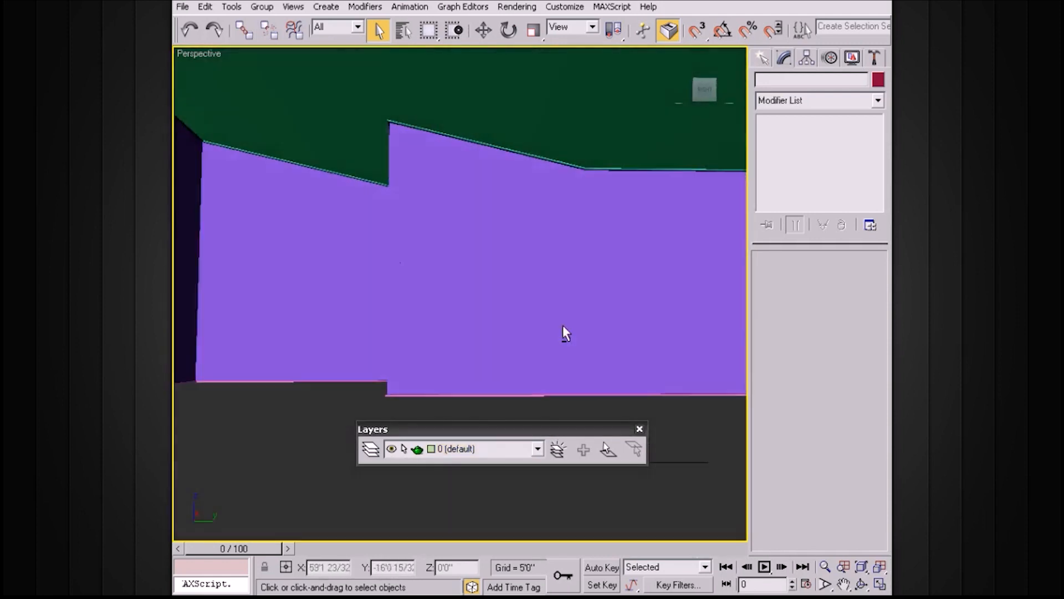
pyautogui.keyDown('alt'); pyautogui.moveTo(563, 327); pyautogui.dragTo(546, 333, button='middle'); pyautogui.keyUp('alt')
pyautogui.keyDown('alt'); pyautogui.moveTo(450, 299); pyautogui.dragTo(720, 310, button='middle'); pyautogui.keyUp('alt')
pyautogui.keyDown('alt'); pyautogui.moveTo(538, 282); pyautogui.dragTo(278, 285, button='middle'); pyautogui.keyUp('alt')
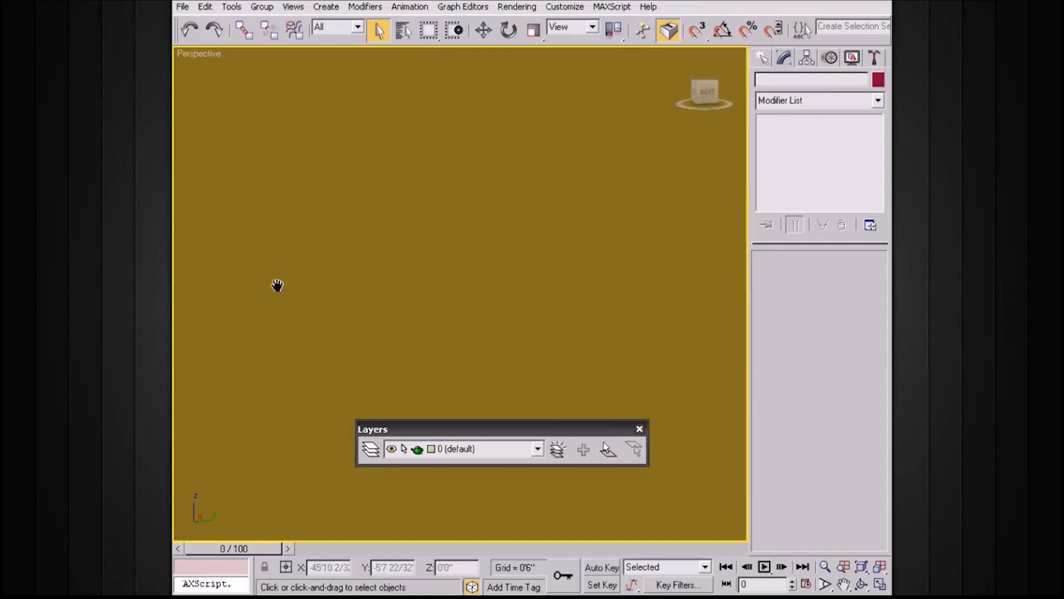
pyautogui.keyDown('alt'); pyautogui.moveTo(475, 290); pyautogui.dragTo(630, 357, button='middle'); pyautogui.keyUp('alt')
pyautogui.scroll(4, 509, 286)
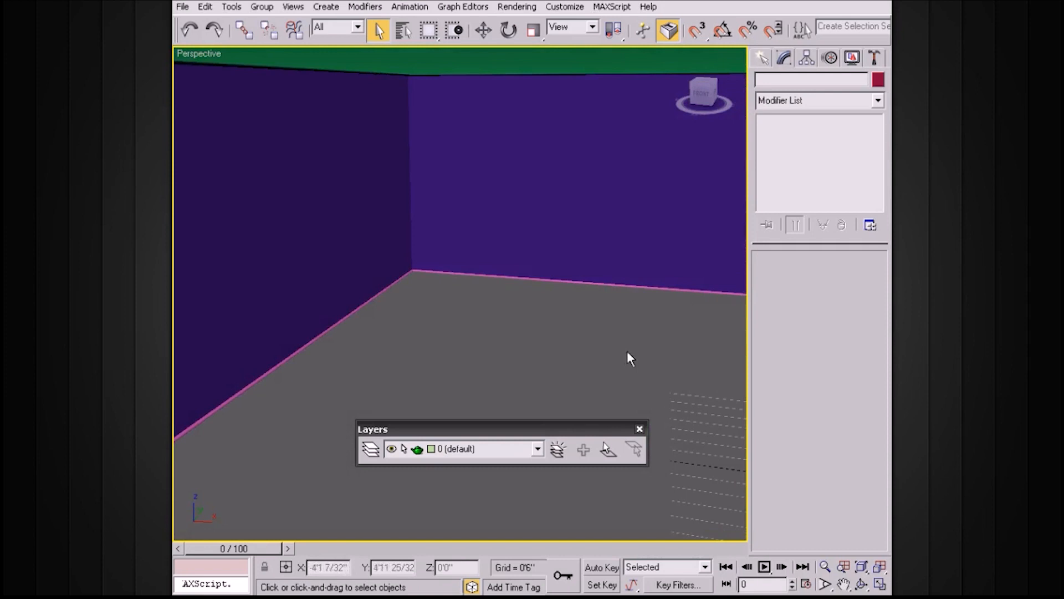
pyautogui.click(639, 428)
pyautogui.keyDown('alt'); pyautogui.moveTo(587, 311); pyautogui.dragTo(591, 282, button='middle'); pyautogui.keyUp('alt')
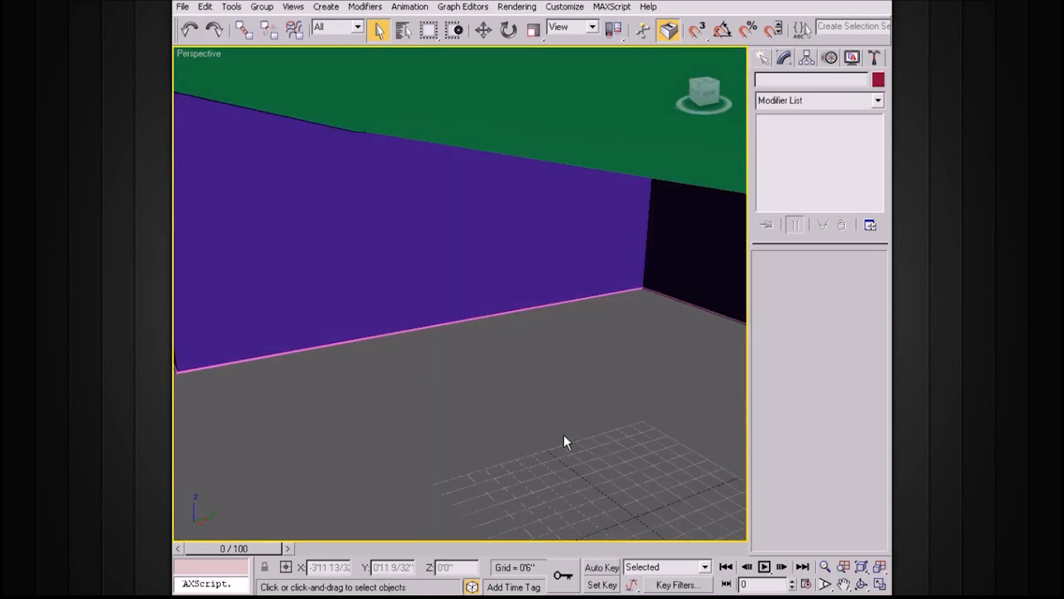
pyautogui.keyDown('alt'); pyautogui.moveTo(527, 247); pyautogui.dragTo(476, 296, button='middle'); pyautogui.keyUp('alt')
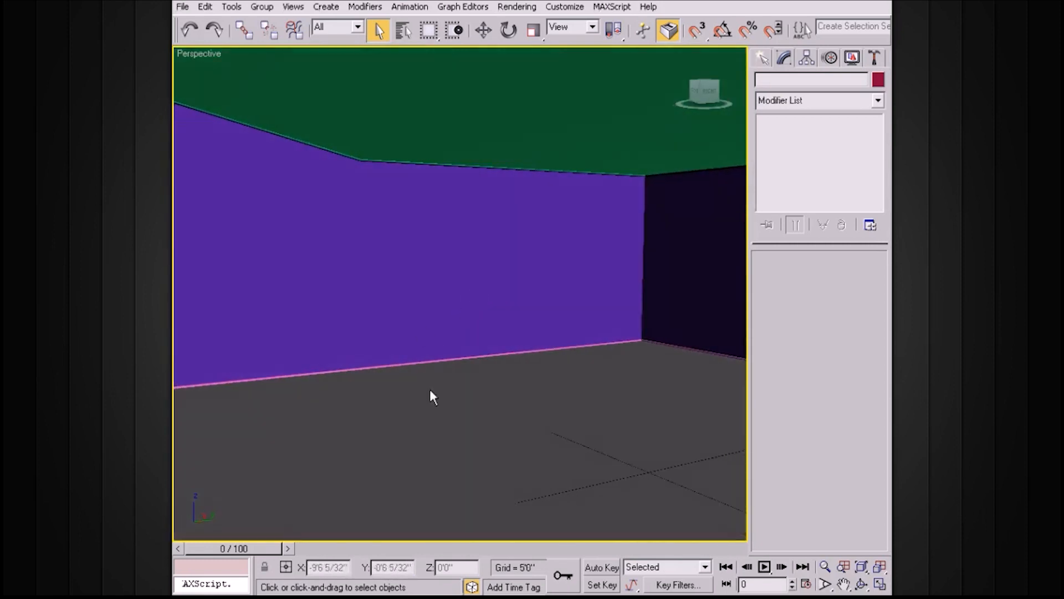
pyautogui.keyDown('alt'); pyautogui.moveTo(555, 333); pyautogui.dragTo(502, 321, button='middle'); pyautogui.keyUp('alt')
pyautogui.scroll(-3, 510, 307)
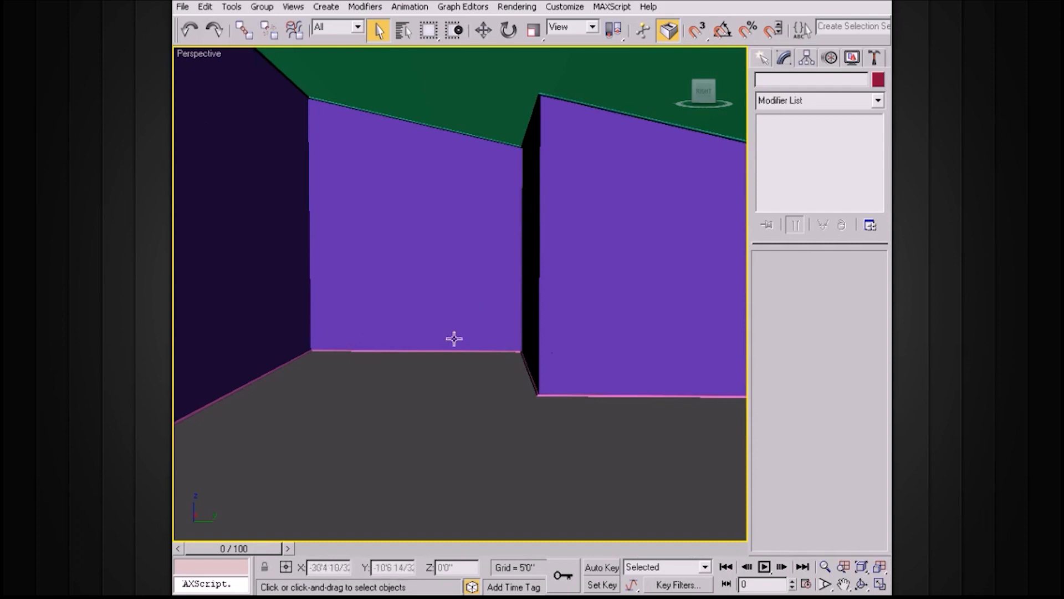
pyautogui.keyDown('alt'); pyautogui.moveTo(448, 399); pyautogui.dragTo(526, 417, button='middle'); pyautogui.keyUp('alt')
pyautogui.keyDown('alt'); pyautogui.moveTo(427, 410); pyautogui.dragTo(511, 347, button='middle'); pyautogui.keyUp('alt')
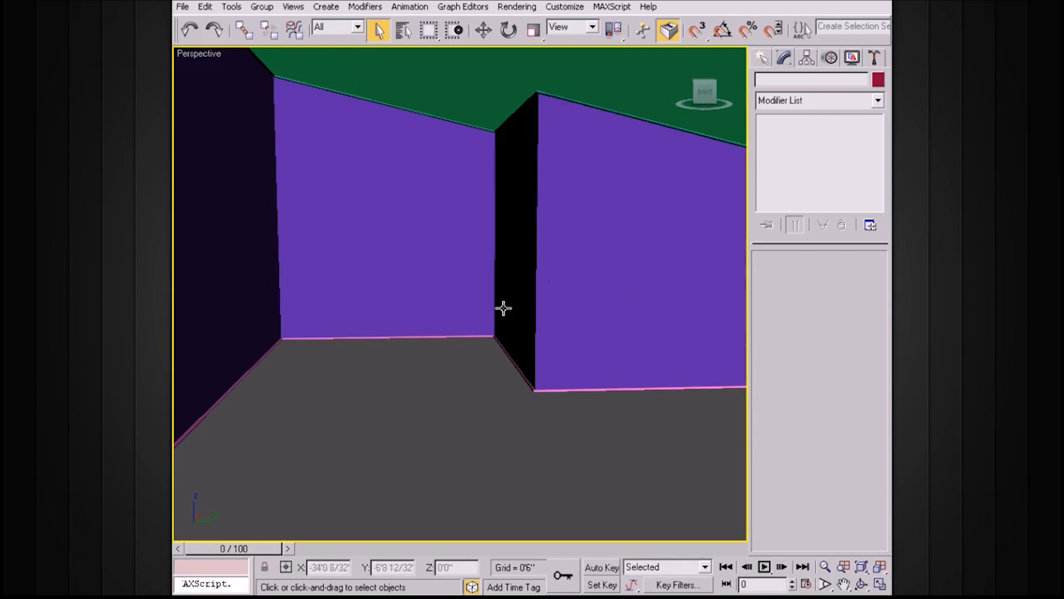
pyautogui.keyDown('alt'); pyautogui.moveTo(348, 314); pyautogui.dragTo(553, 328, button='middle'); pyautogui.keyUp('alt')
pyautogui.keyDown('alt'); pyautogui.moveTo(630, 320); pyautogui.dragTo(447, 257, button='middle'); pyautogui.keyUp('alt')
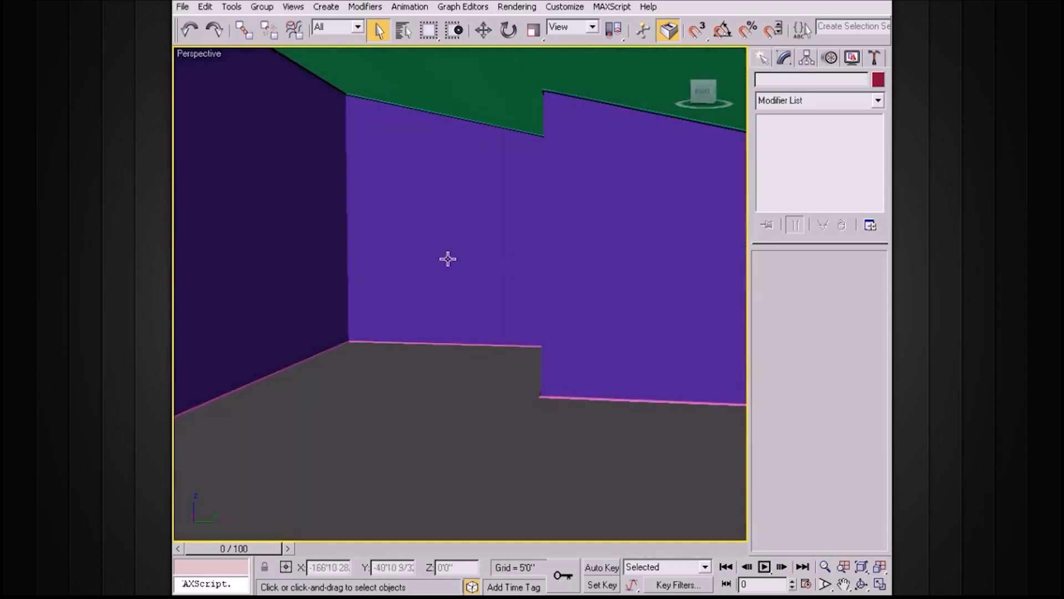